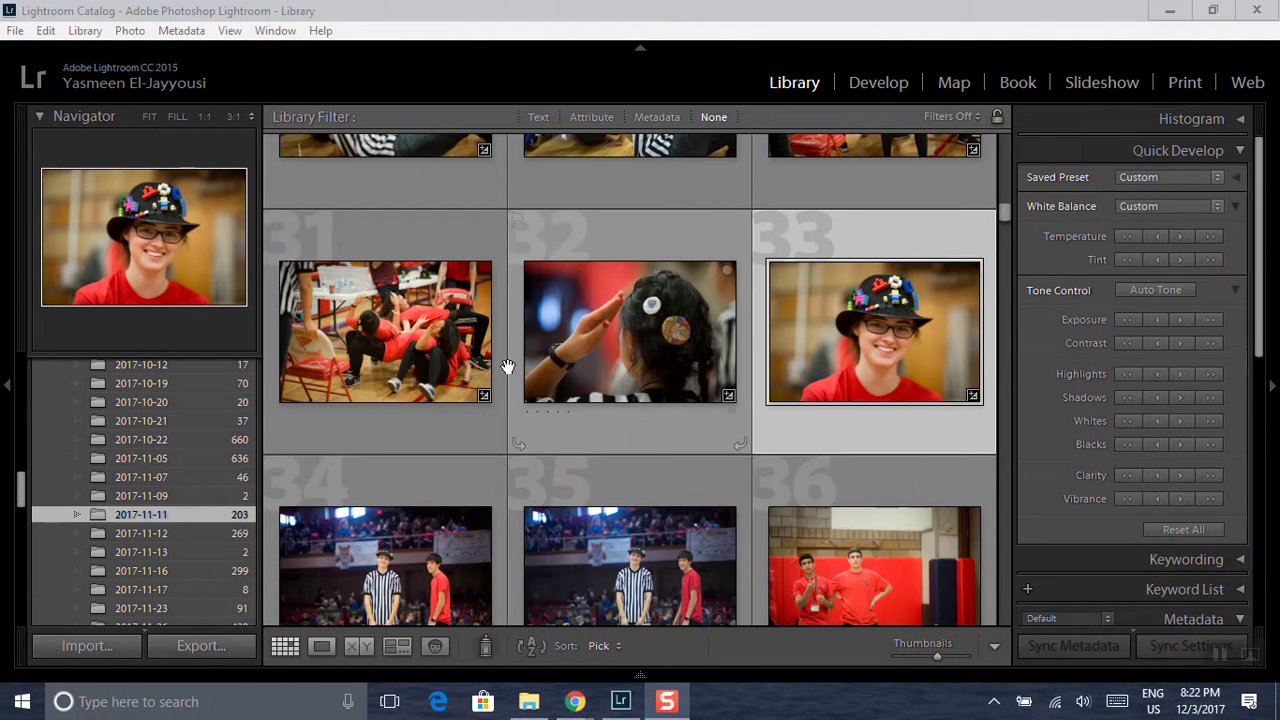
- Open thumbnail 33, the Lego-hat portrait, in Loupe view before heading to Develop
double_click(877, 320)
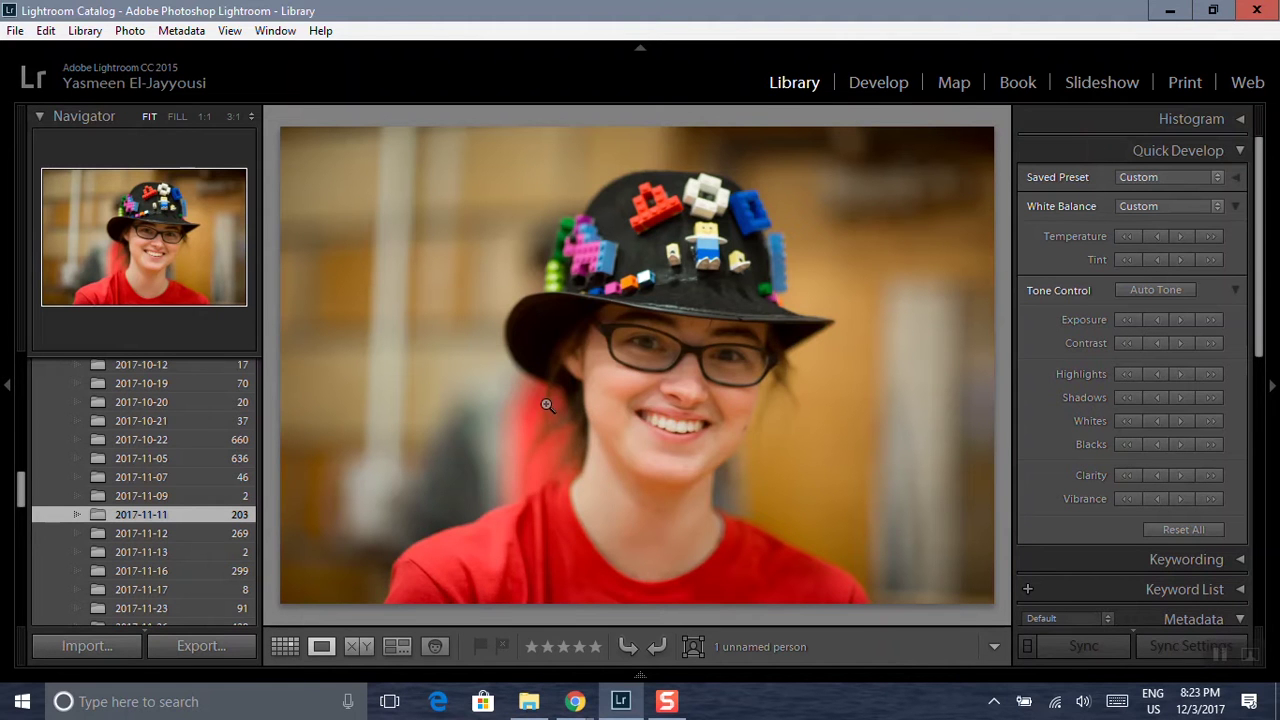
left_click(891, 88)
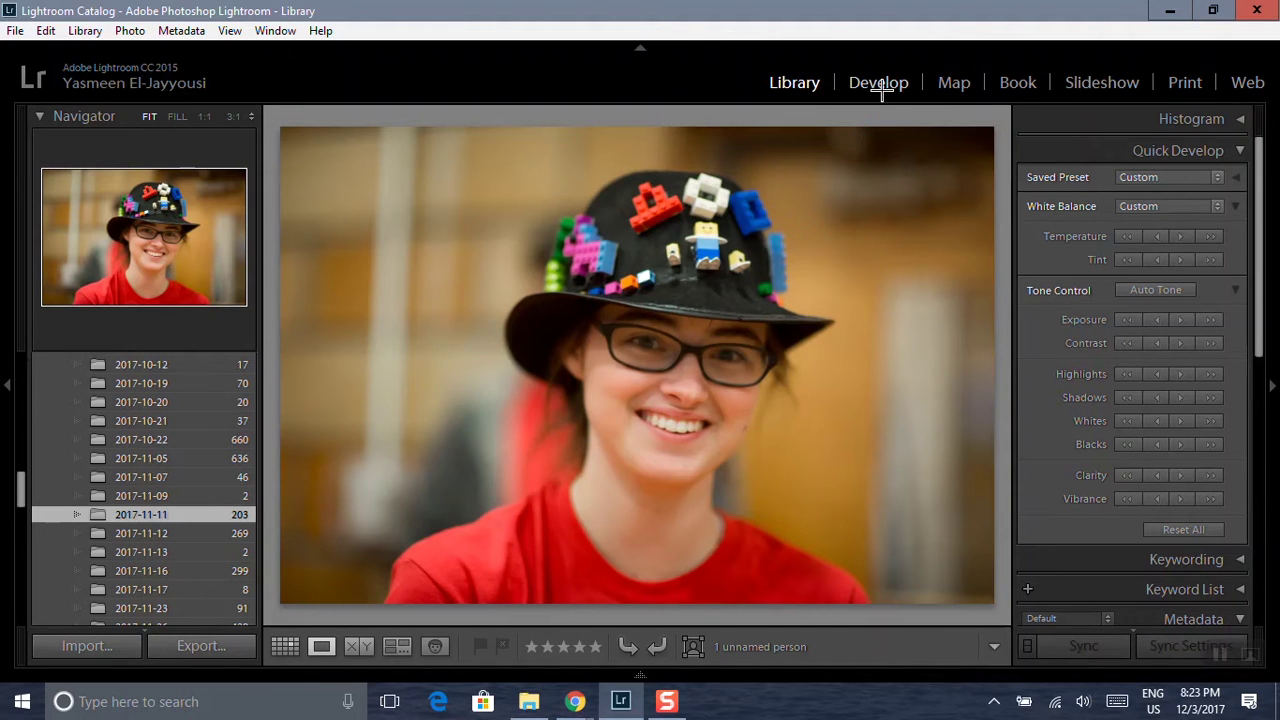
- Bring the portrait into Develop, reset all adjustments to As Shot, and show the Histogram
left_click(878, 86)
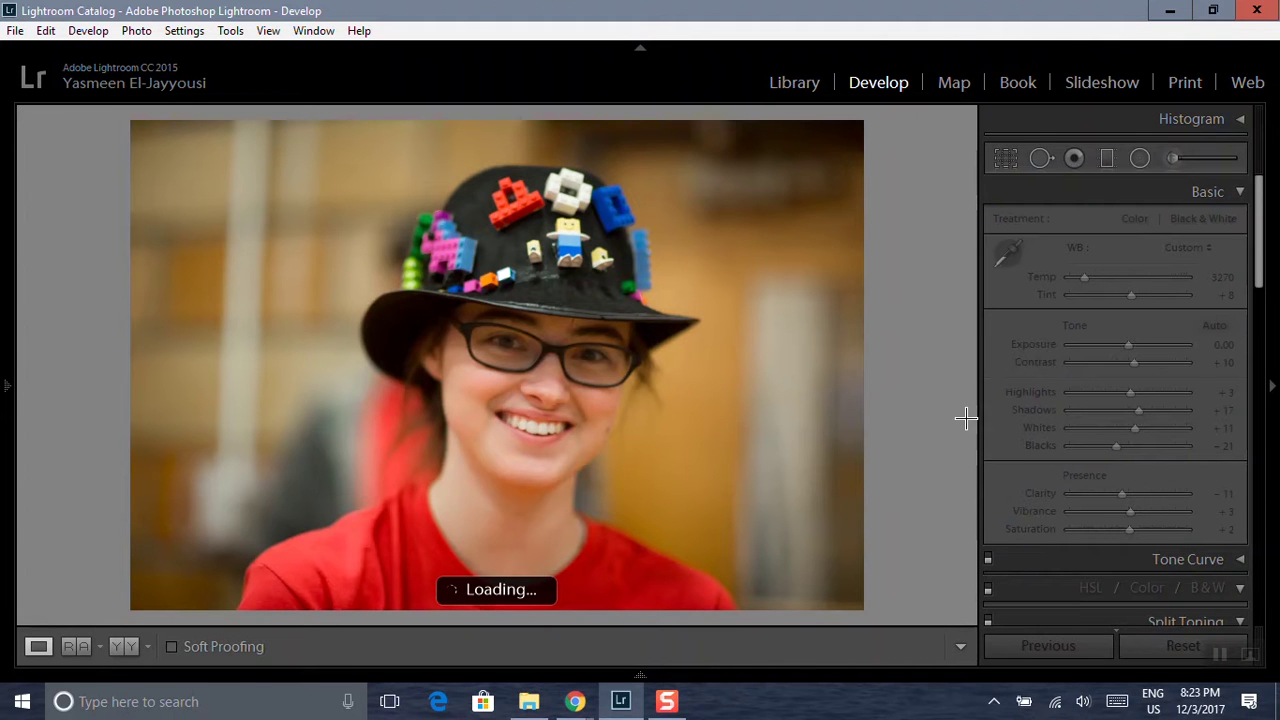
left_click(1150, 646)
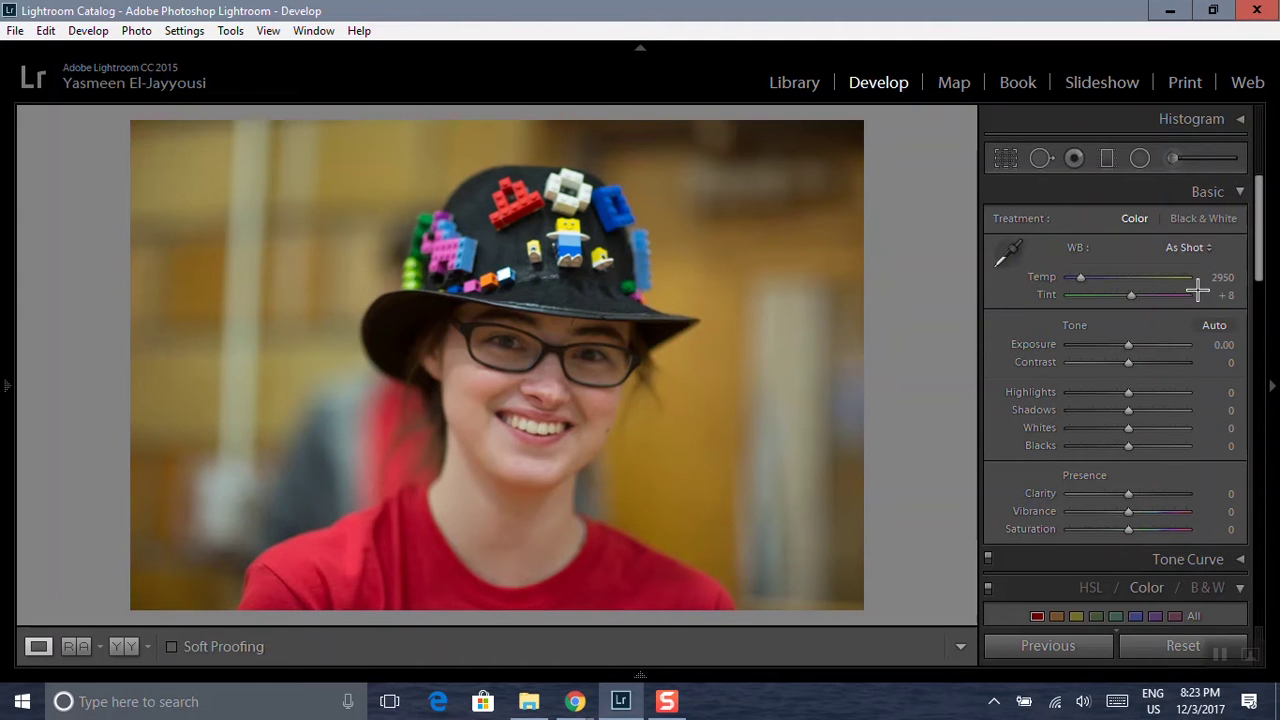
left_click(1239, 119)
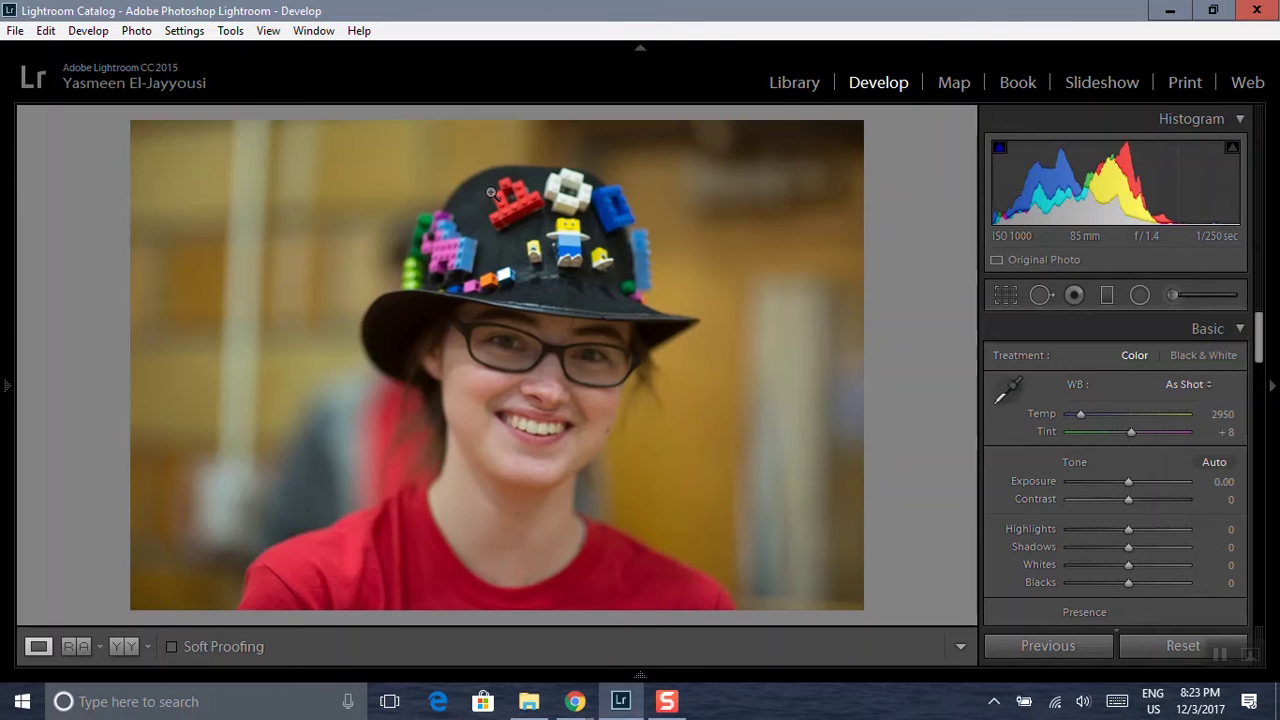
- Pin the left panel open and collapse the Lightroom B&W Toned Presets group
mouse_move(5, 384)
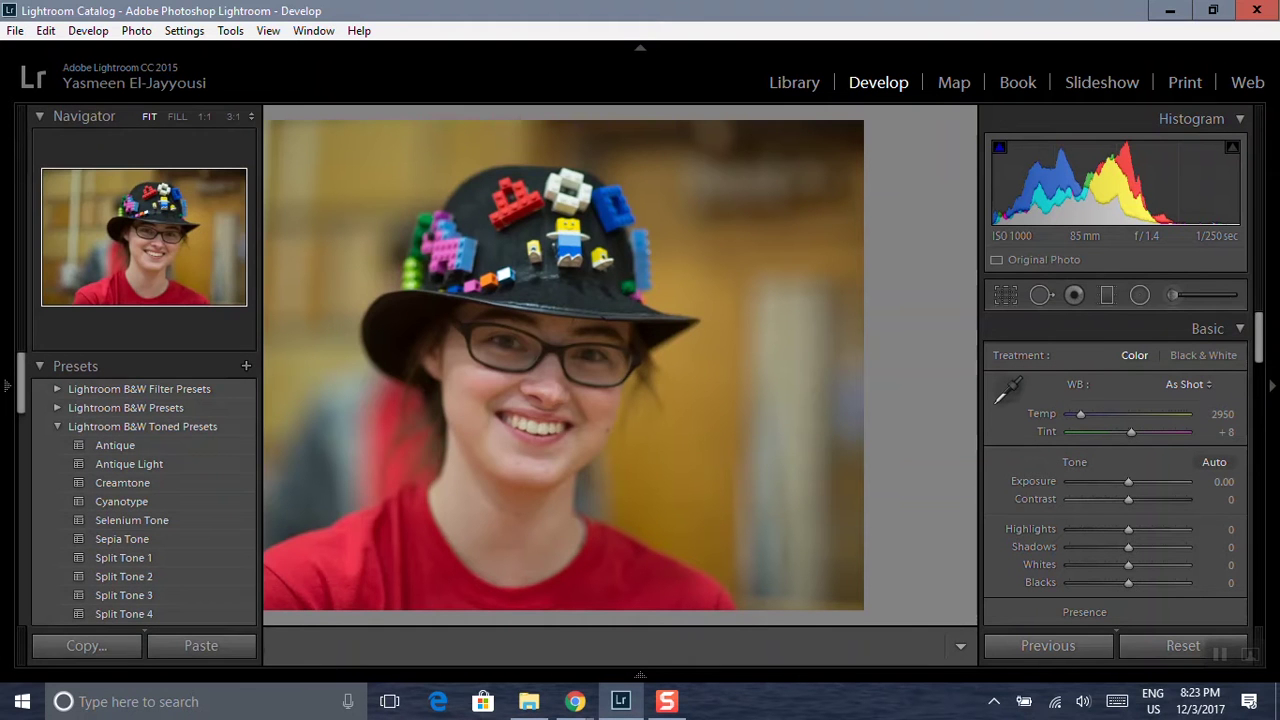
key("F7")
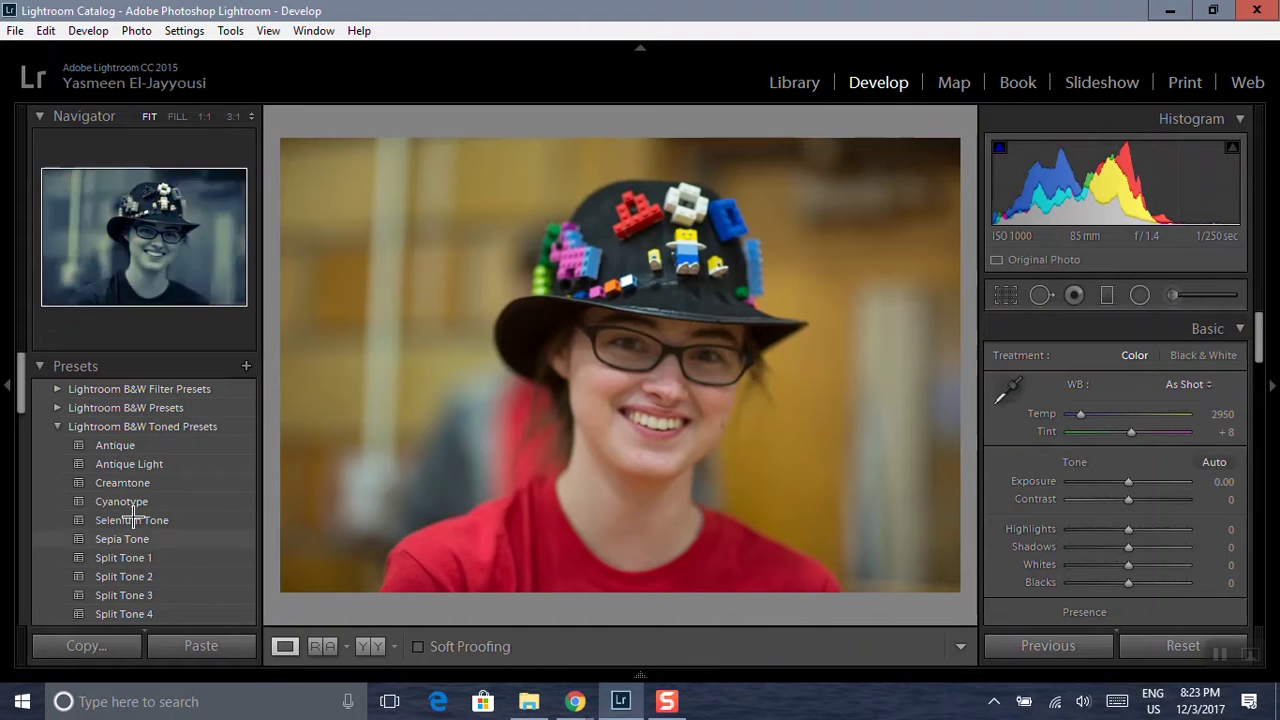
left_click(56, 425)
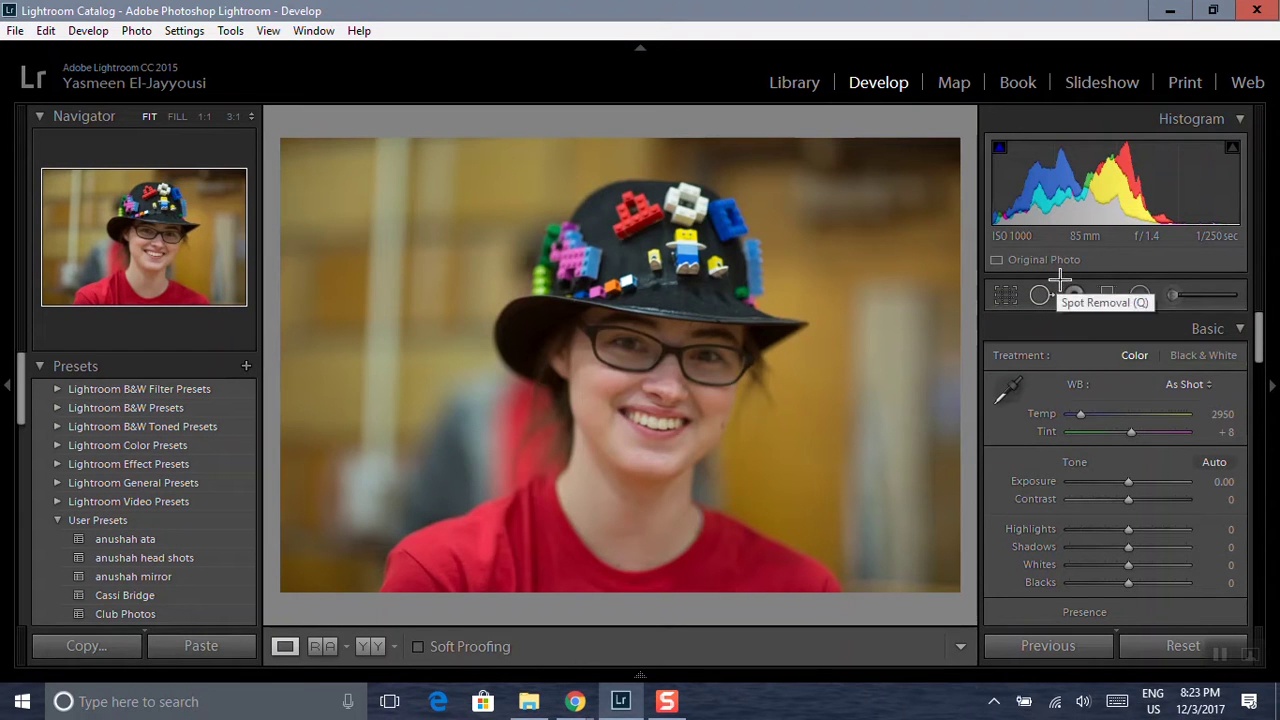
- Sample white balance from a neutral spot, then warm Temp to 3508 with Tint +21
scroll(1254, 330, "down", 2)
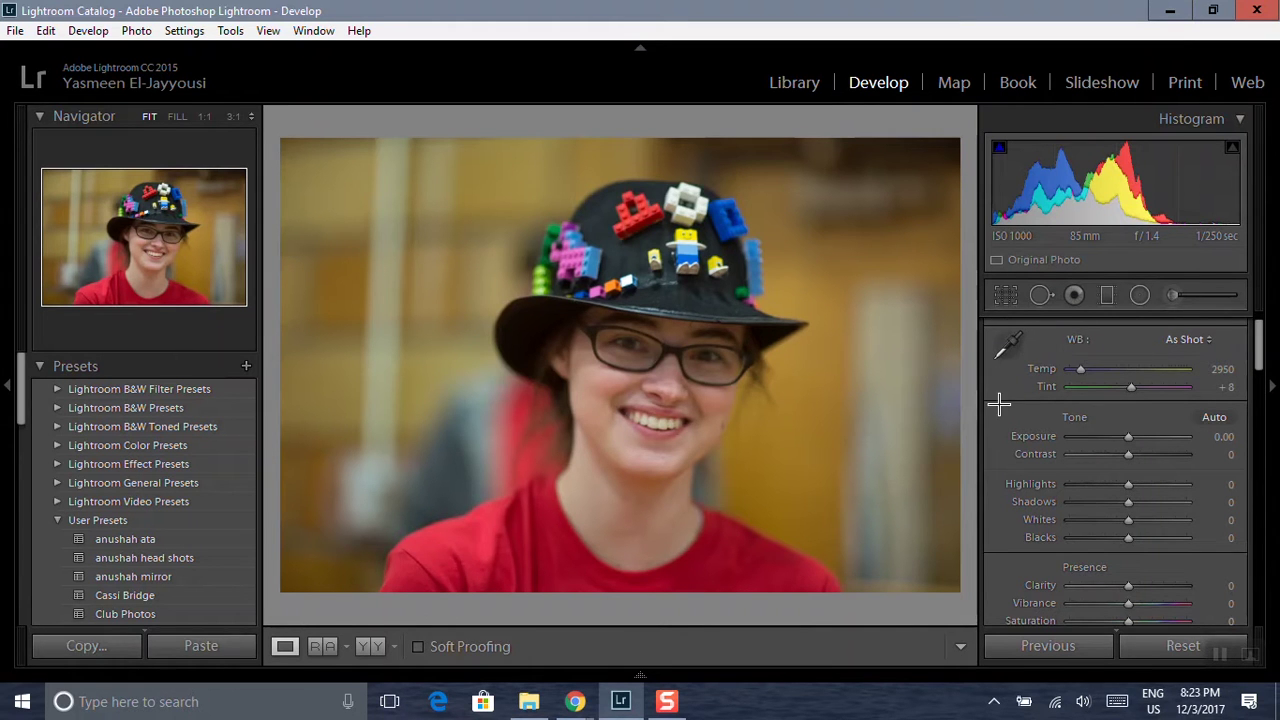
left_click_drag(1080, 369, 1081, 369)
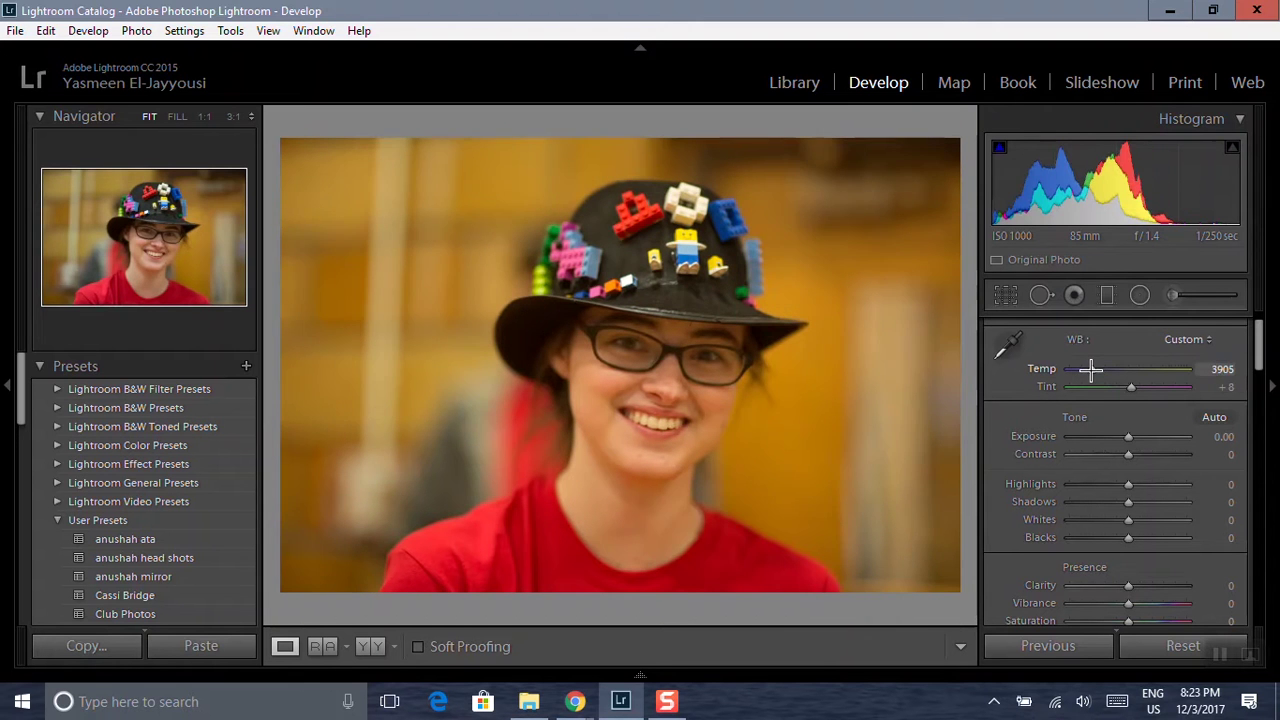
left_click(1007, 348)
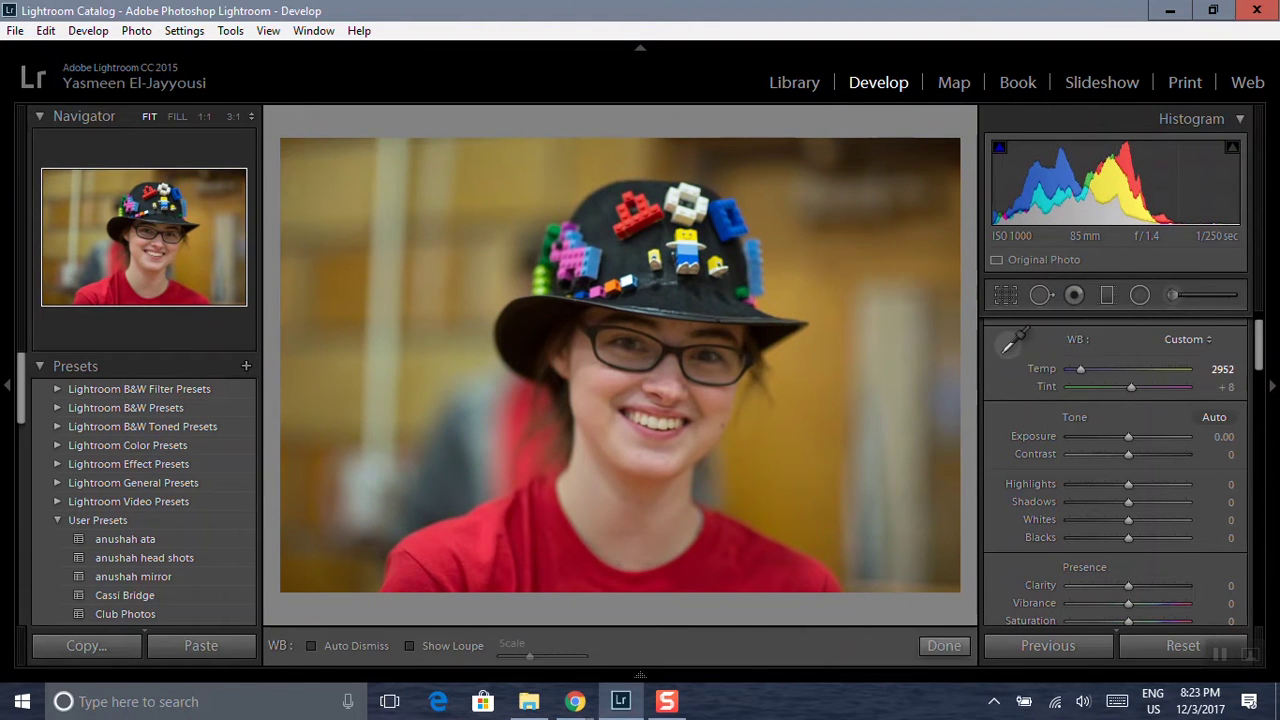
left_click(482, 418)
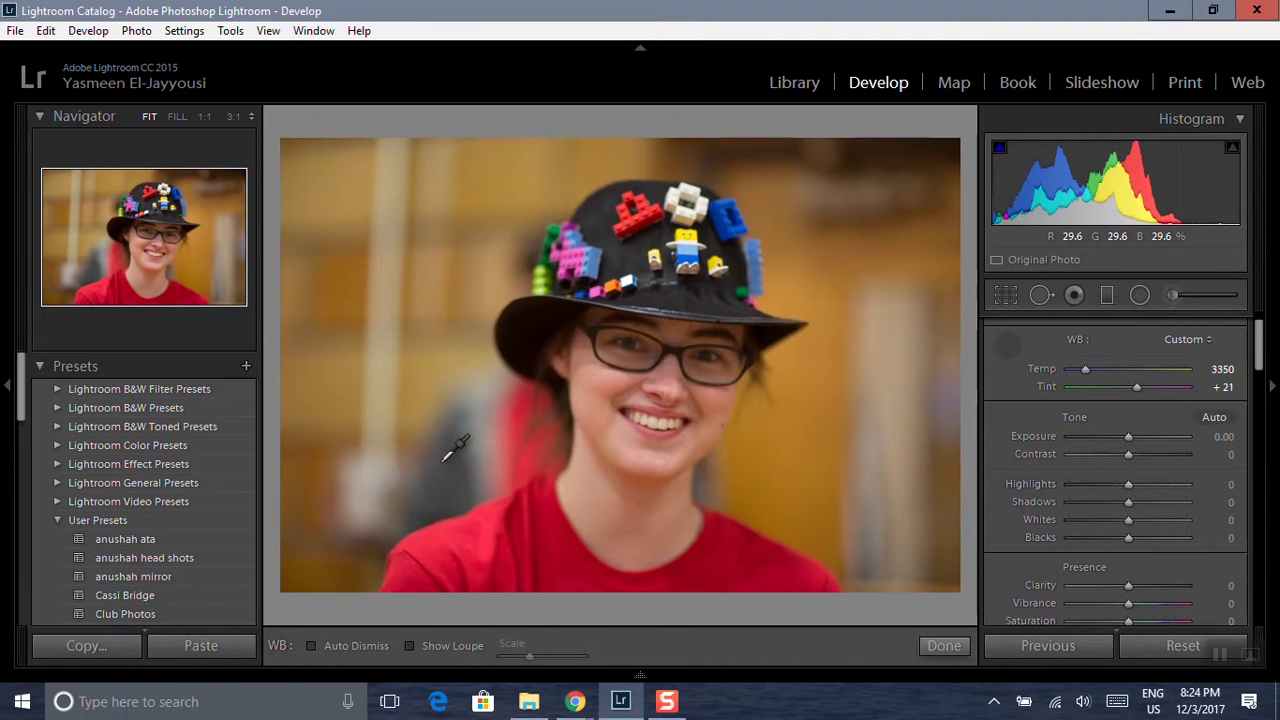
left_click(1005, 345)
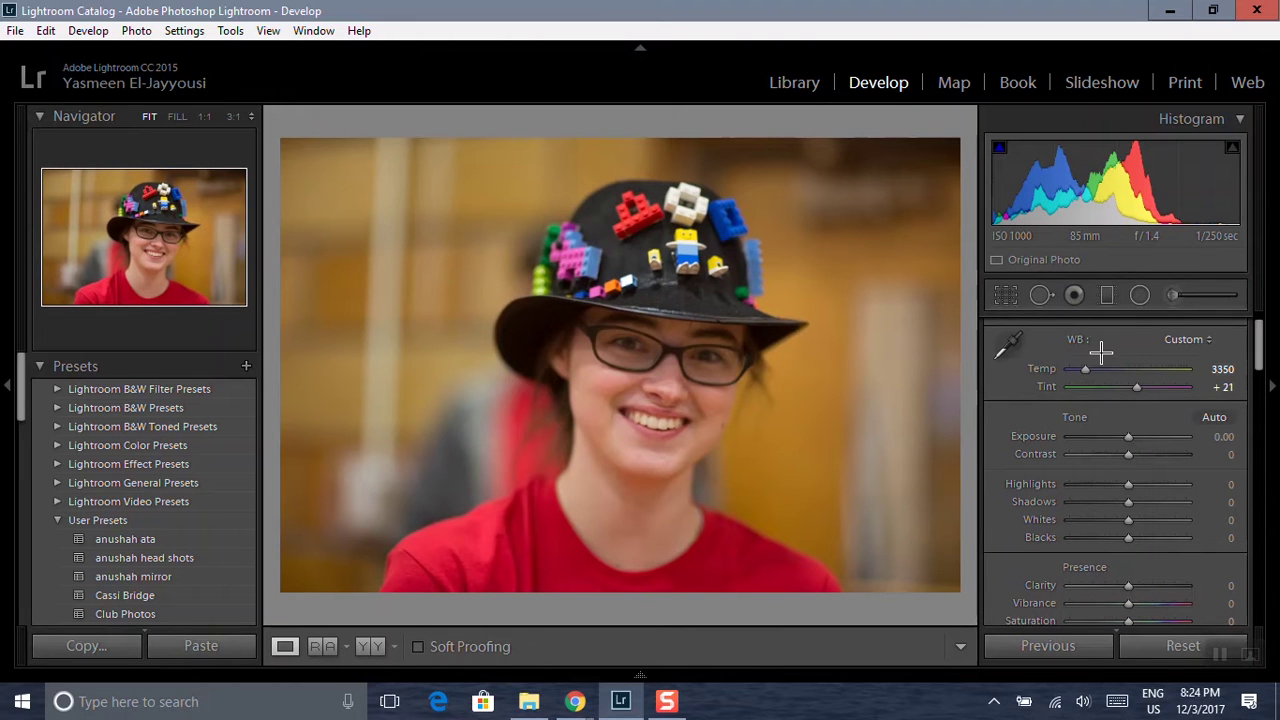
left_click_drag(1071, 373, 1084, 372)
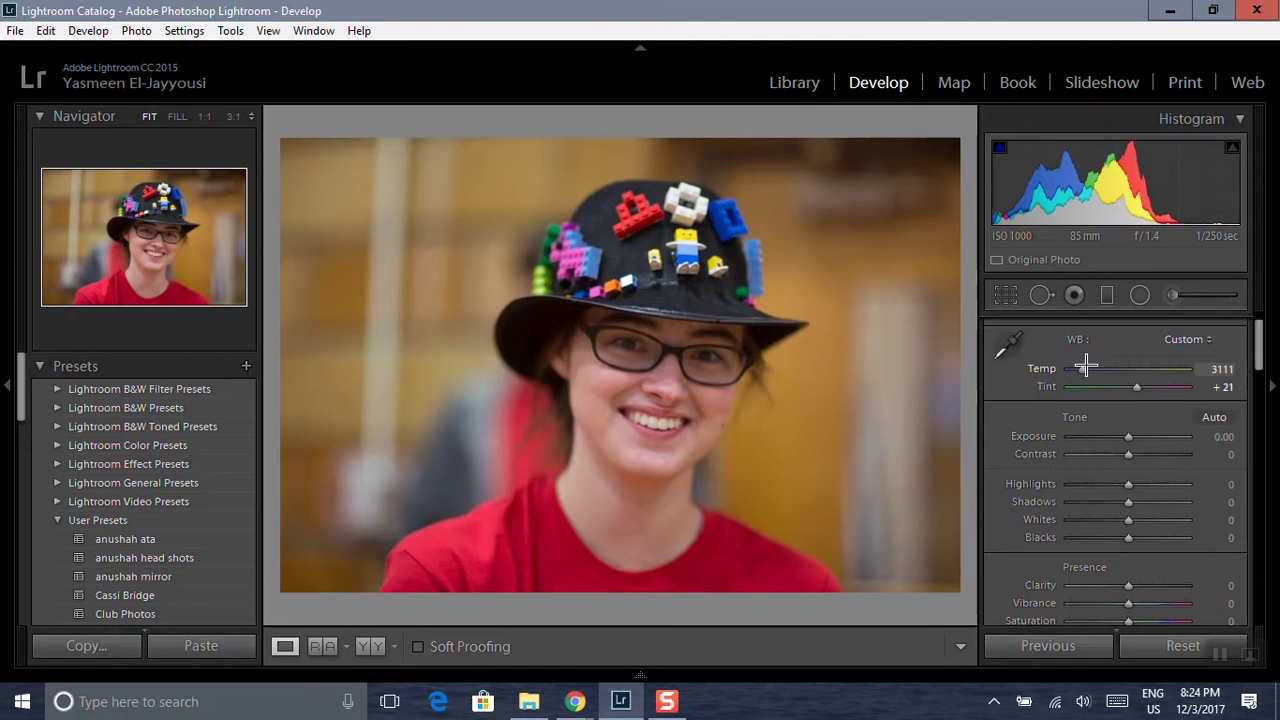
left_click_drag(1080, 372, 1088, 363)
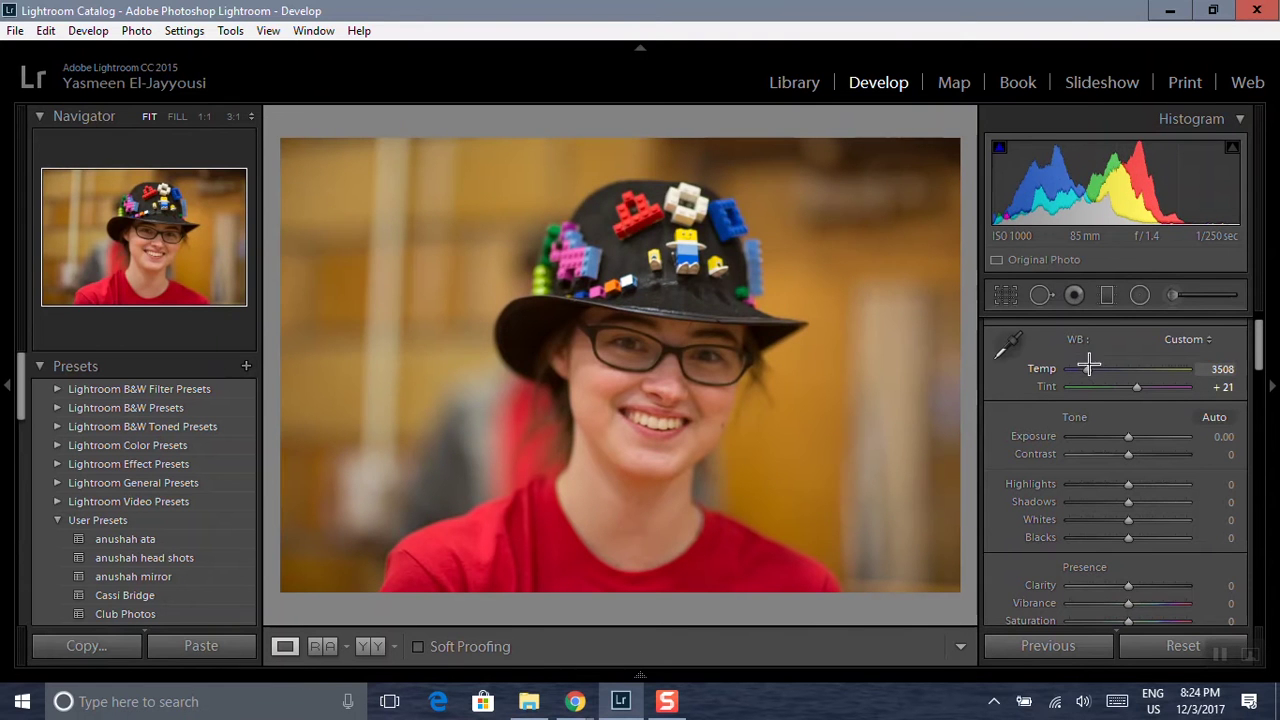
- Try Exposure +0.48 (reset to 0.00), Contrast about +14, and Highlights lowered to +40
scroll(1255, 350, "down", 1)
scroll(1255, 350, "down", 2)
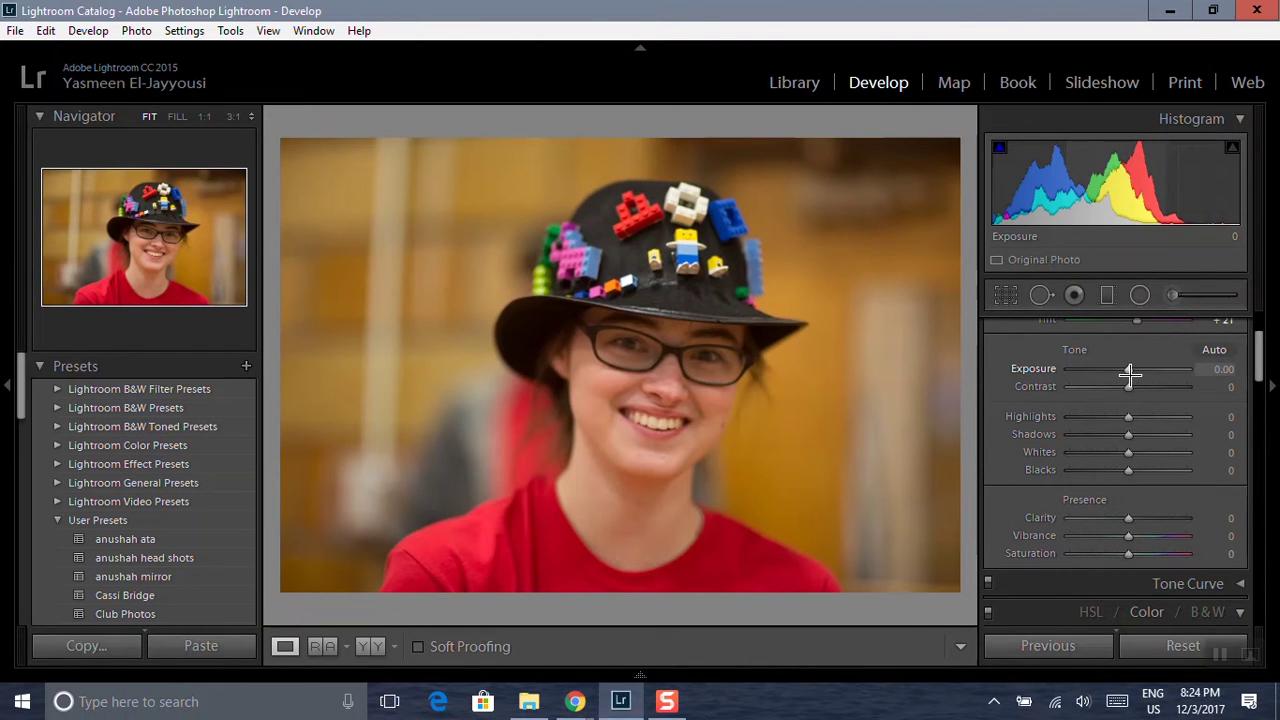
left_click_drag(1129, 374, 1131, 370)
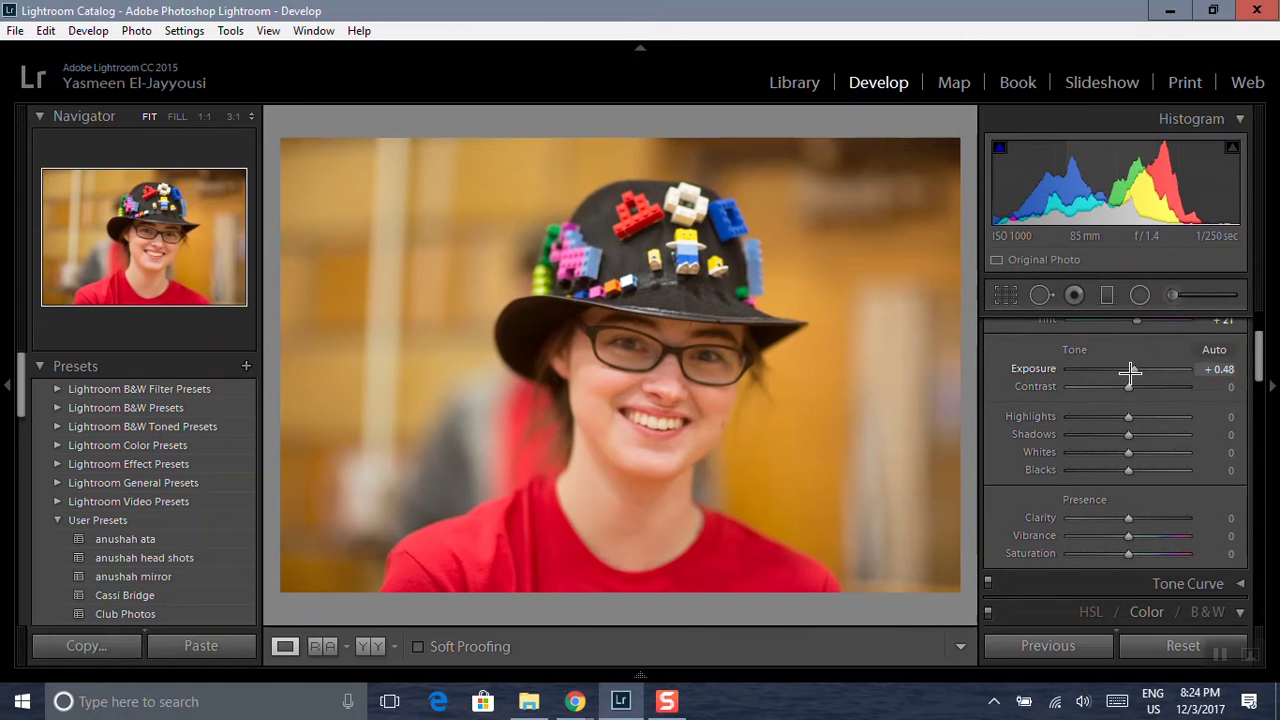
double_click(1129, 372)
left_click_drag(1134, 386, 1153, 416)
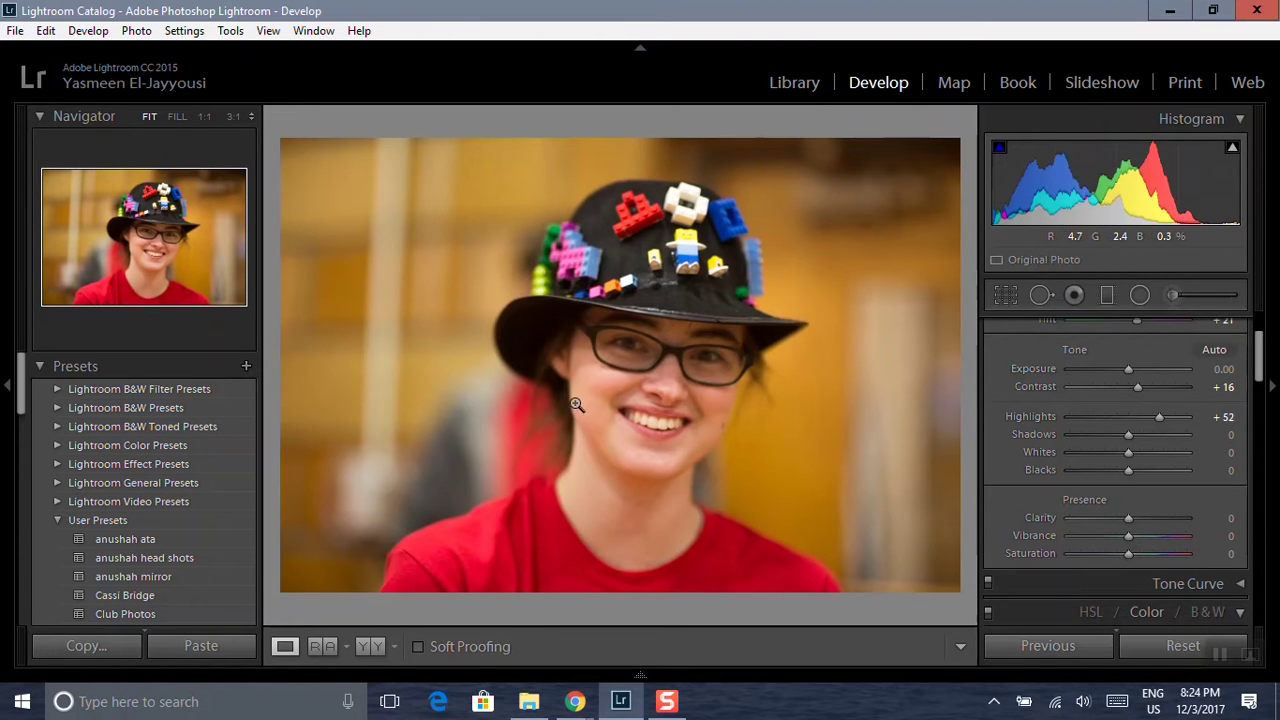
mouse_move(1155, 420)
left_mouse_down()
mouse_move(1210, 418)
mouse_move(1189, 436)
mouse_move(1194, 423)
mouse_move(1097, 420)
mouse_move(1089, 434)
mouse_move(1135, 418)
left_mouse_up()
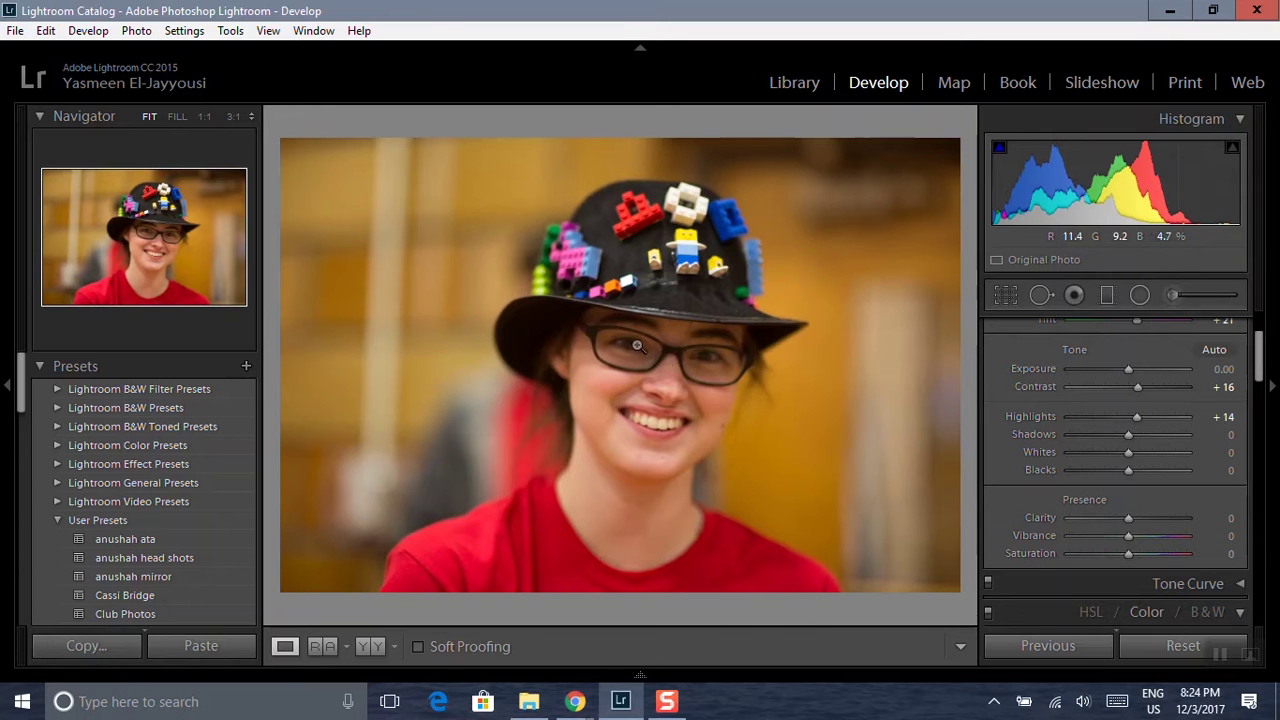
- Test brightening the Blacks, reset Blacks and Contrast to 0, then lift Shadows slightly
left_click_drag(1135, 434, 1110, 469)
double_click(1111, 469)
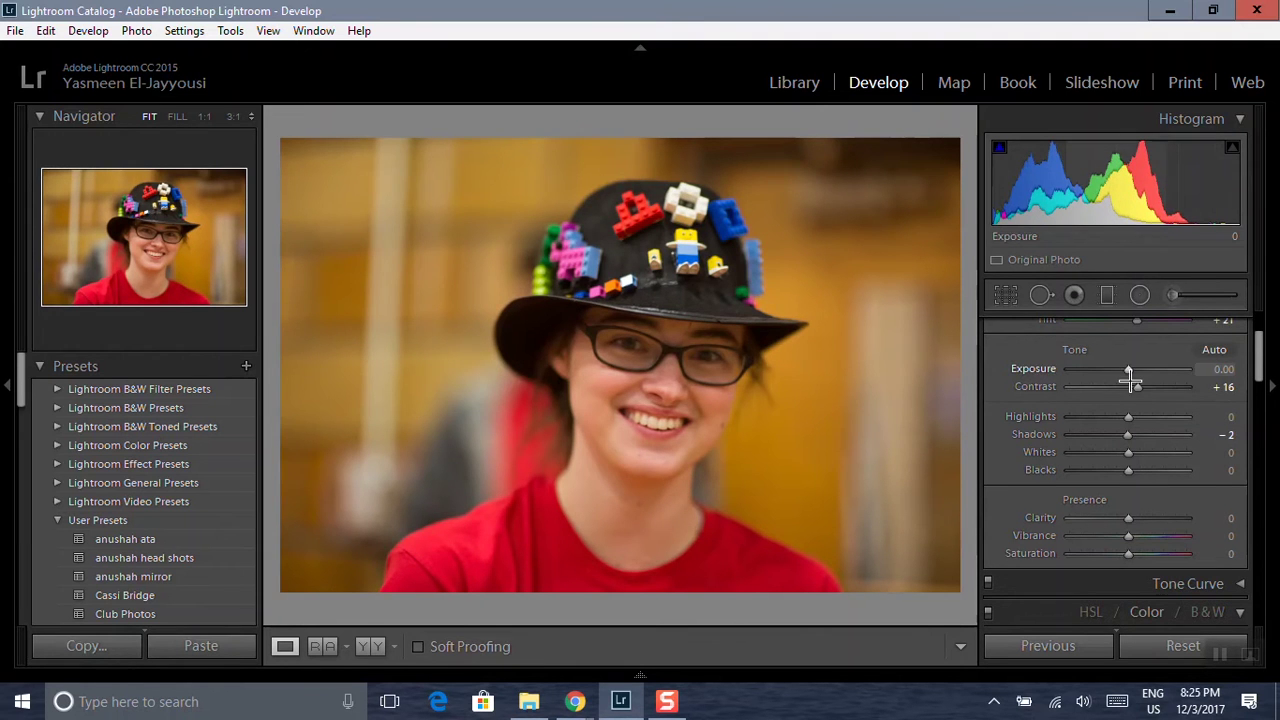
double_click(1139, 386)
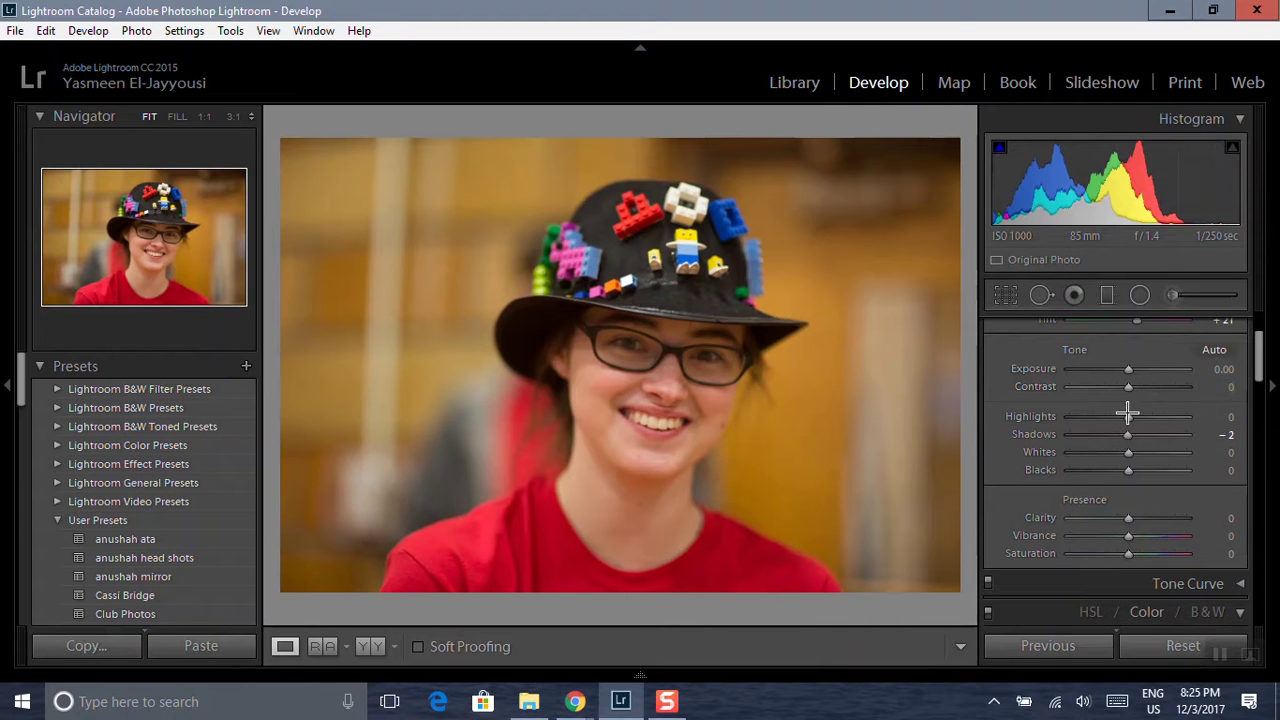
mouse_move(1128, 434)
left_mouse_down()
mouse_move(1143, 434)
mouse_move(1110, 434)
left_mouse_up()
- Reset Shadows to 0, test Clarity and reset it to 0, and raise Vibrance to +8
double_click(1105, 434)
scroll(1257, 357, "down", 2)
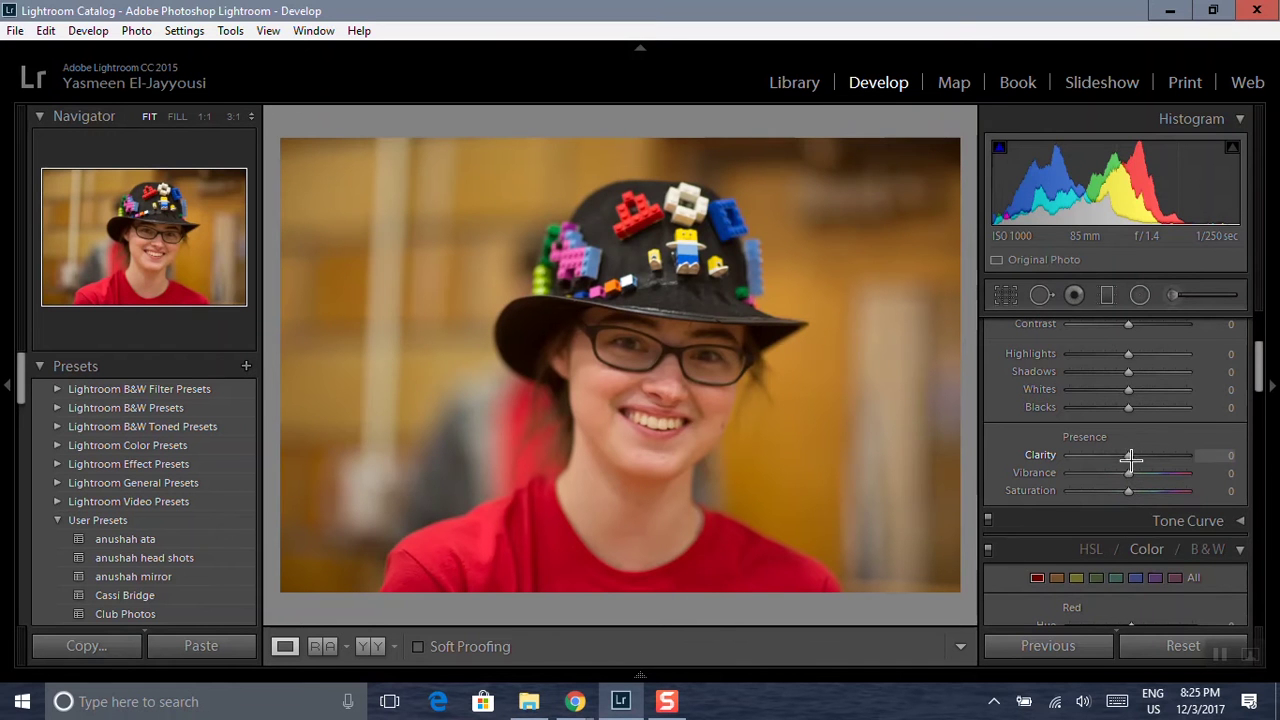
left_click_drag(1130, 458, 1104, 462)
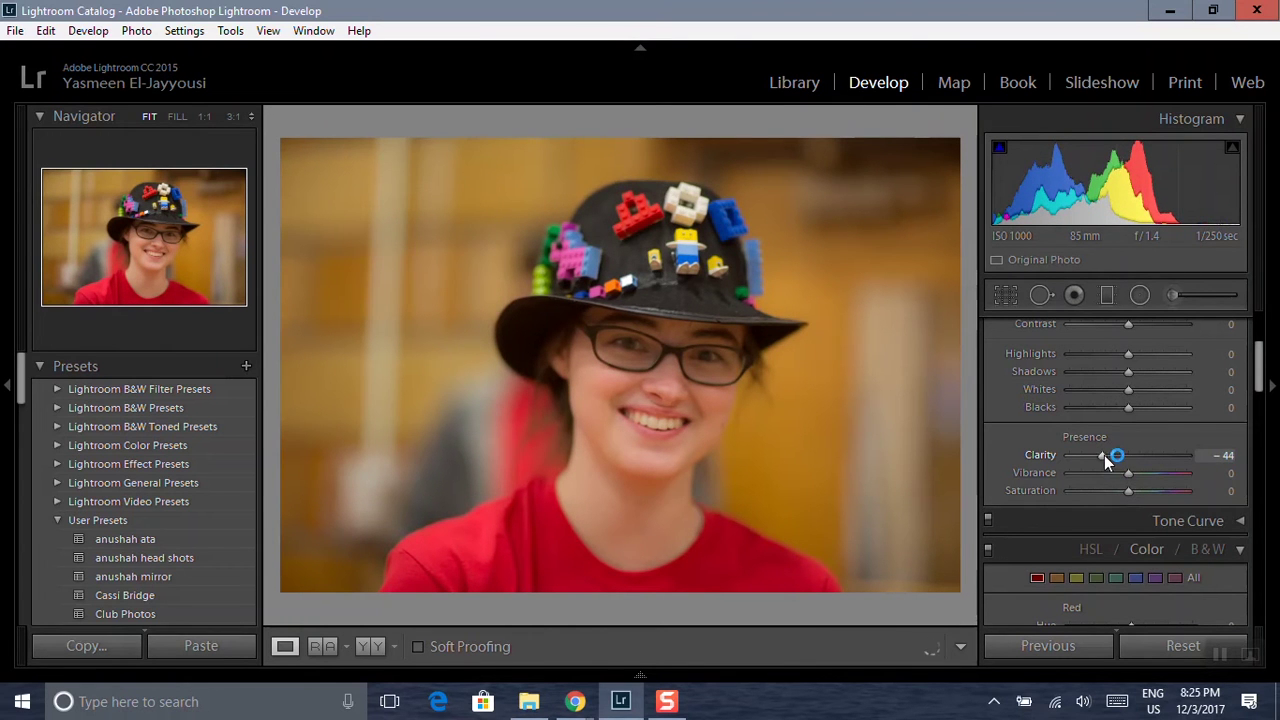
double_click(1108, 458)
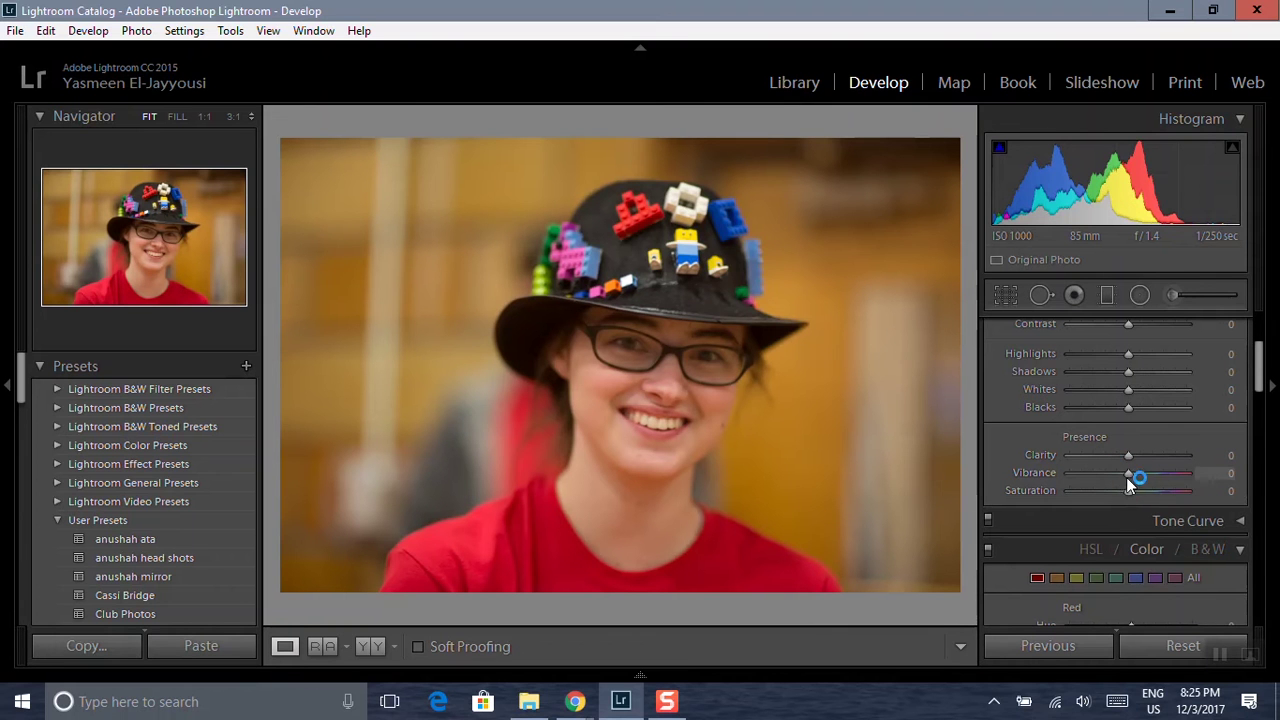
left_click_drag(1128, 469, 1132, 471)
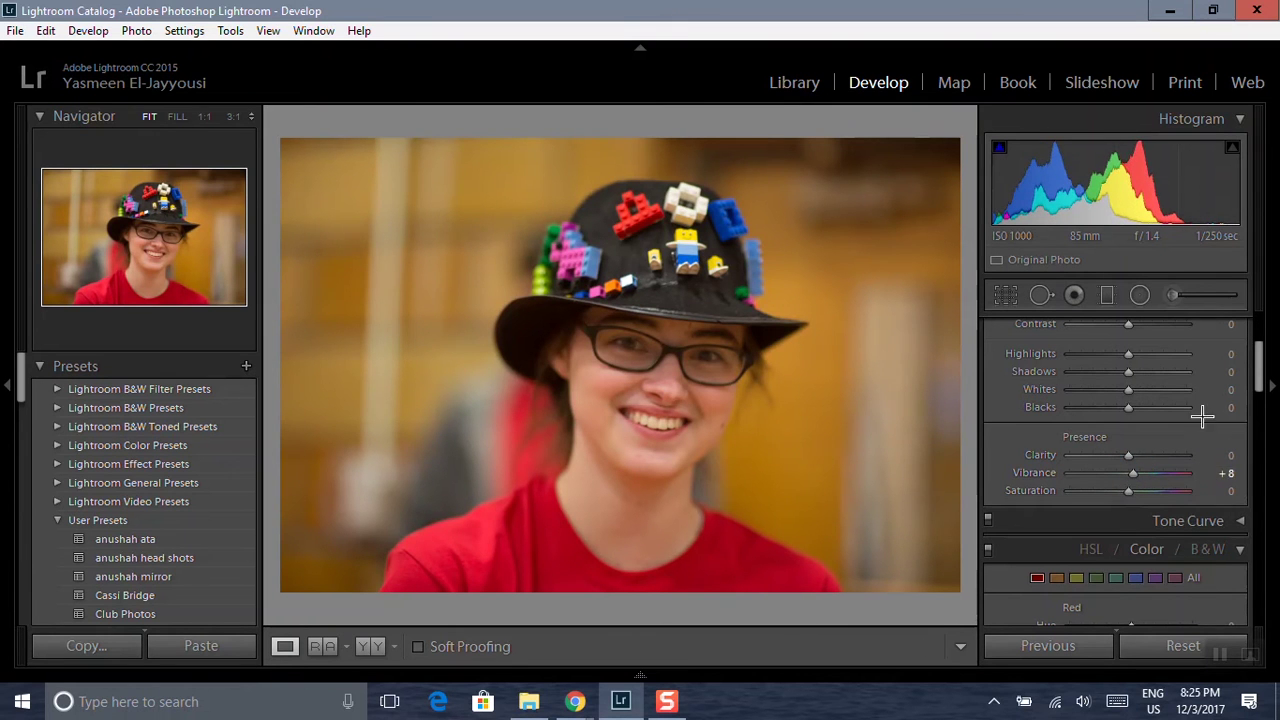
scroll(1258, 370, "up", 2)
left_click_drag(1258, 370, 1259, 342)
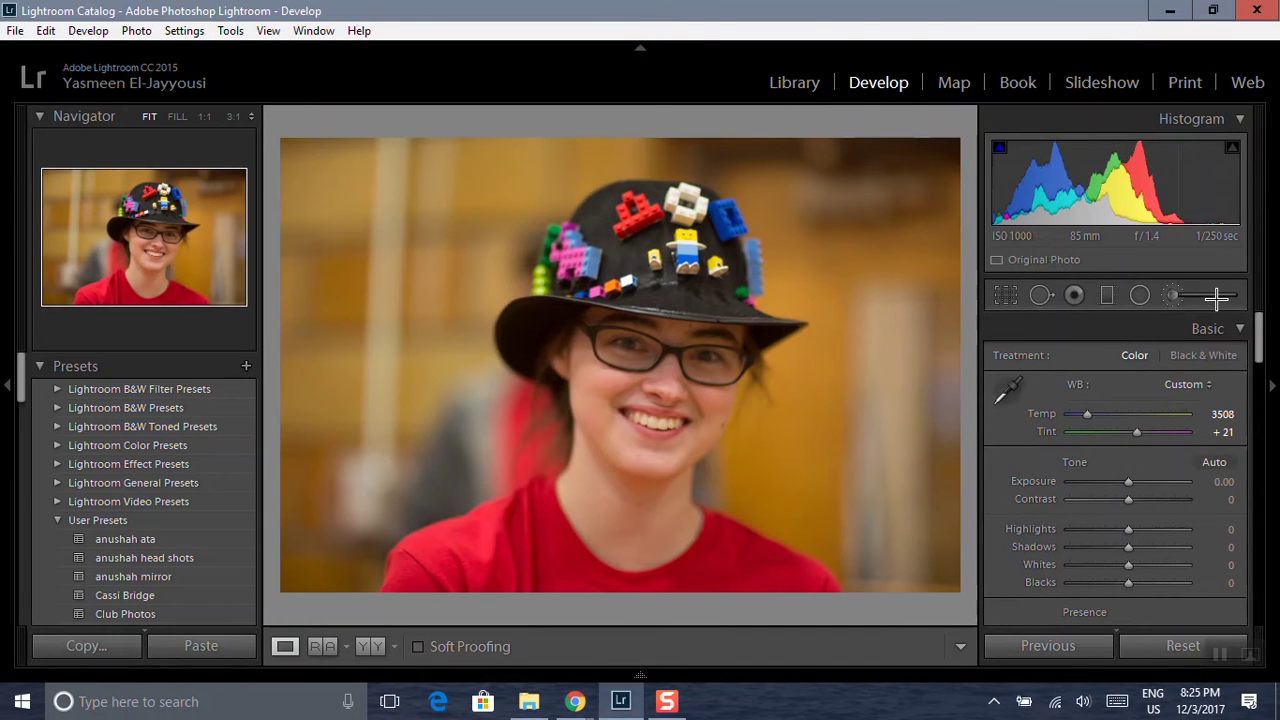
left_click(1007, 295)
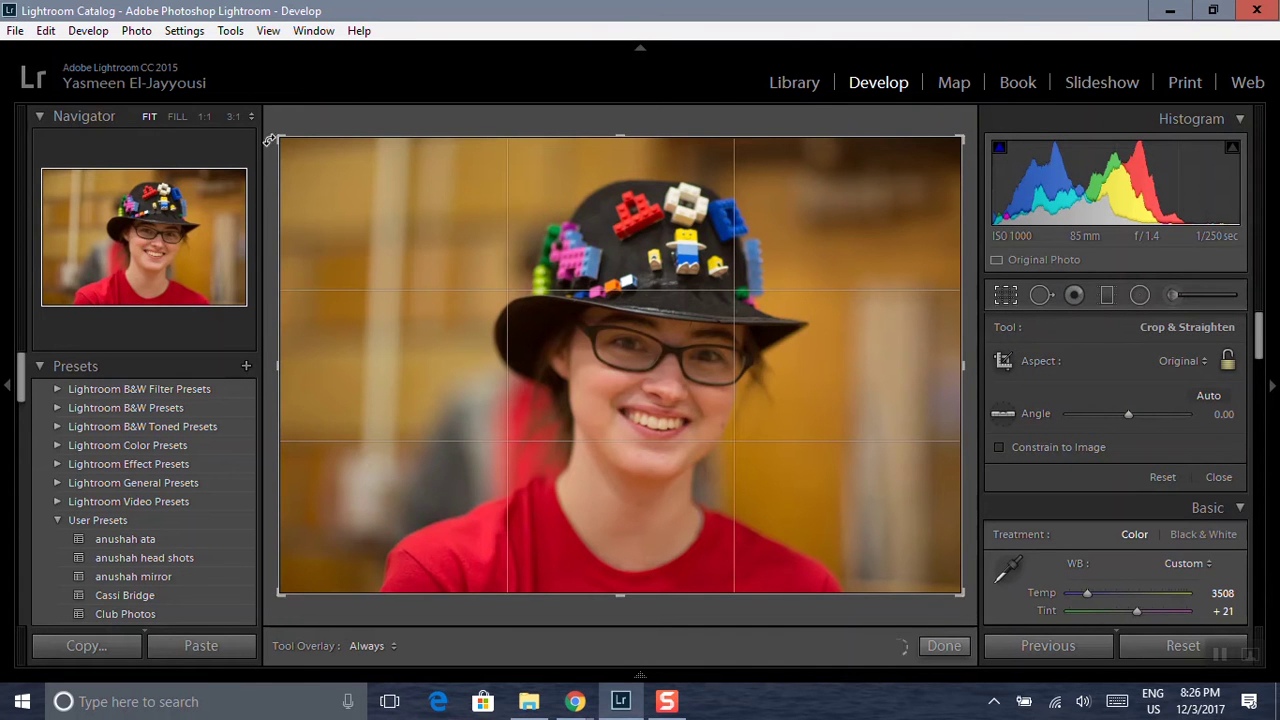
left_click_drag(279, 136, 314, 162)
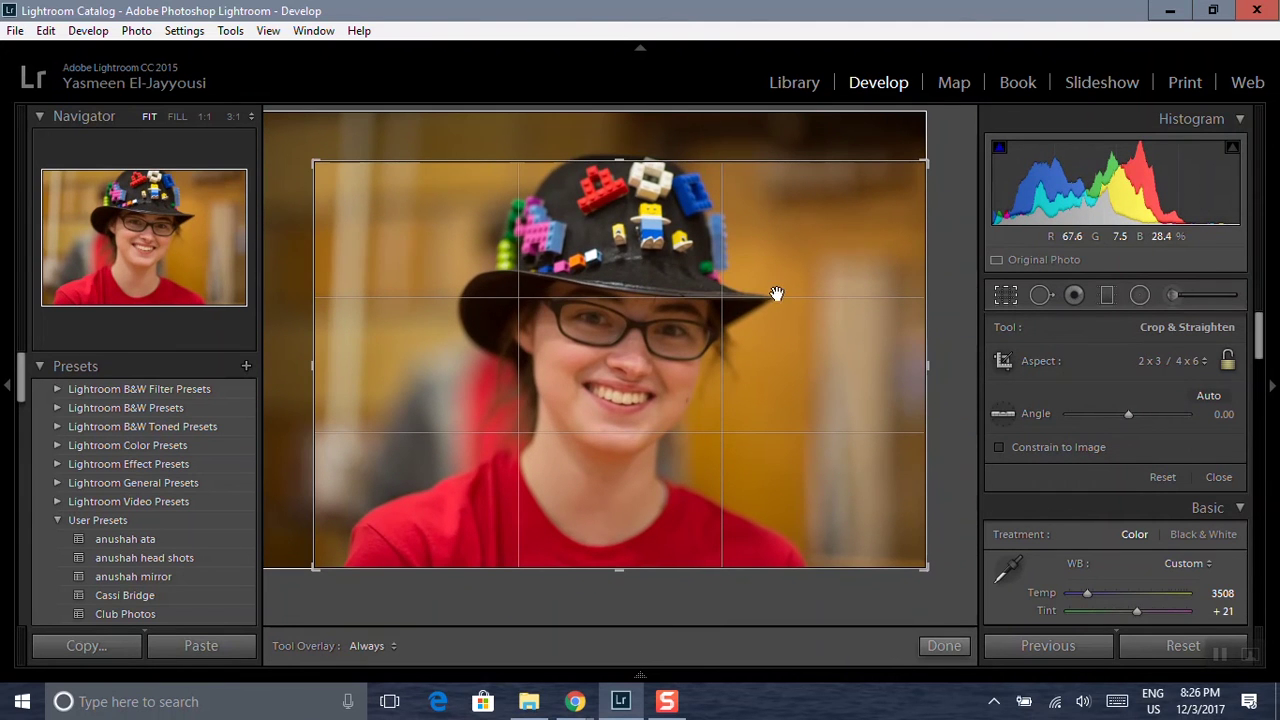
key("Return")
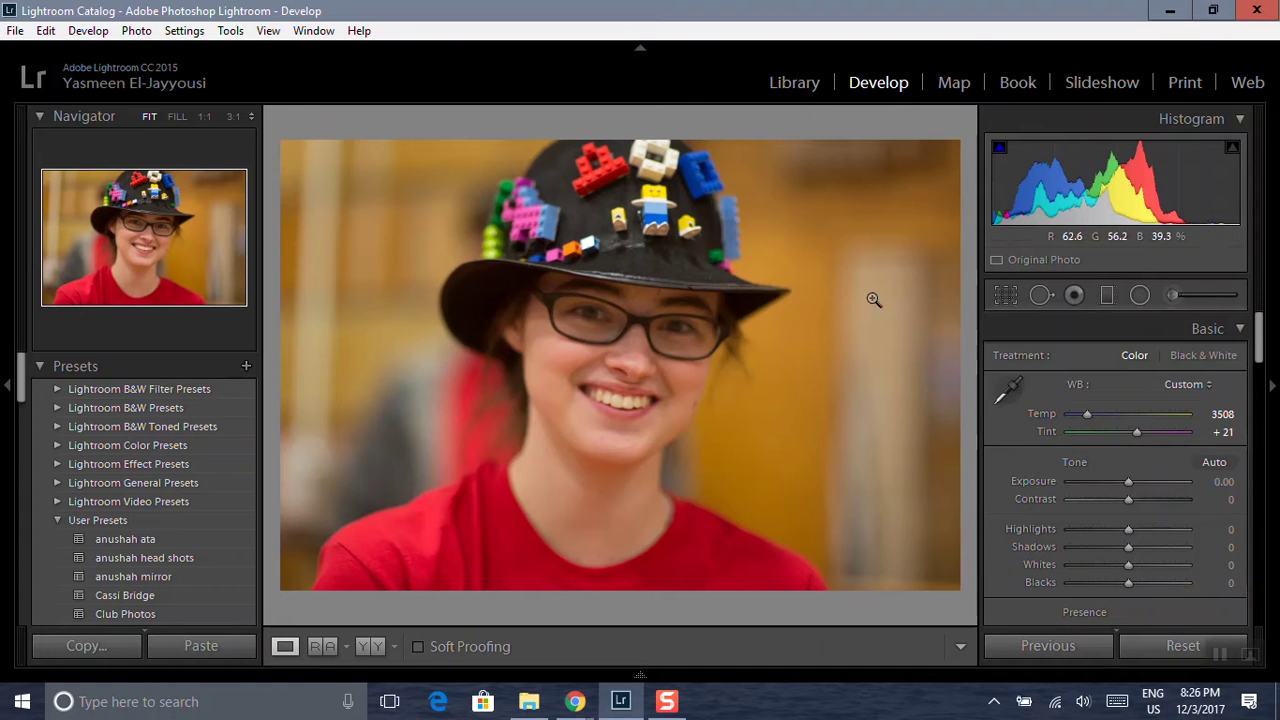
left_click(1004, 296)
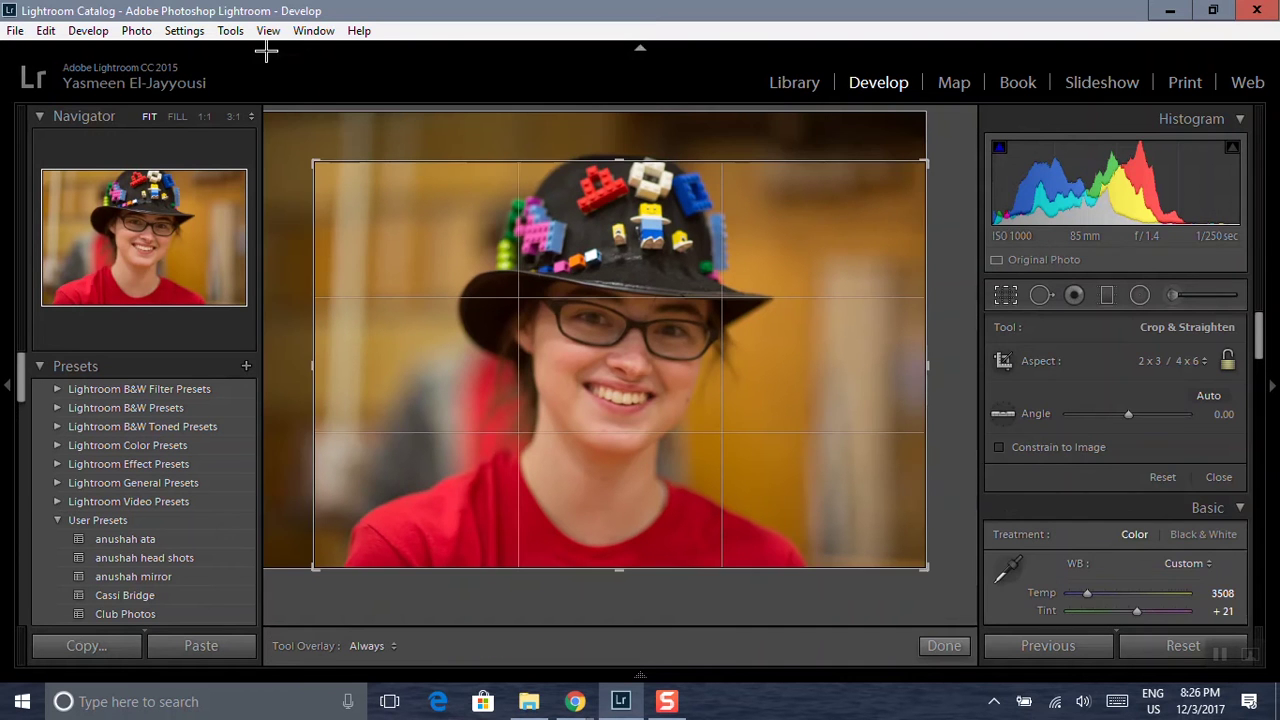
left_click_drag(314, 162, 270, 113)
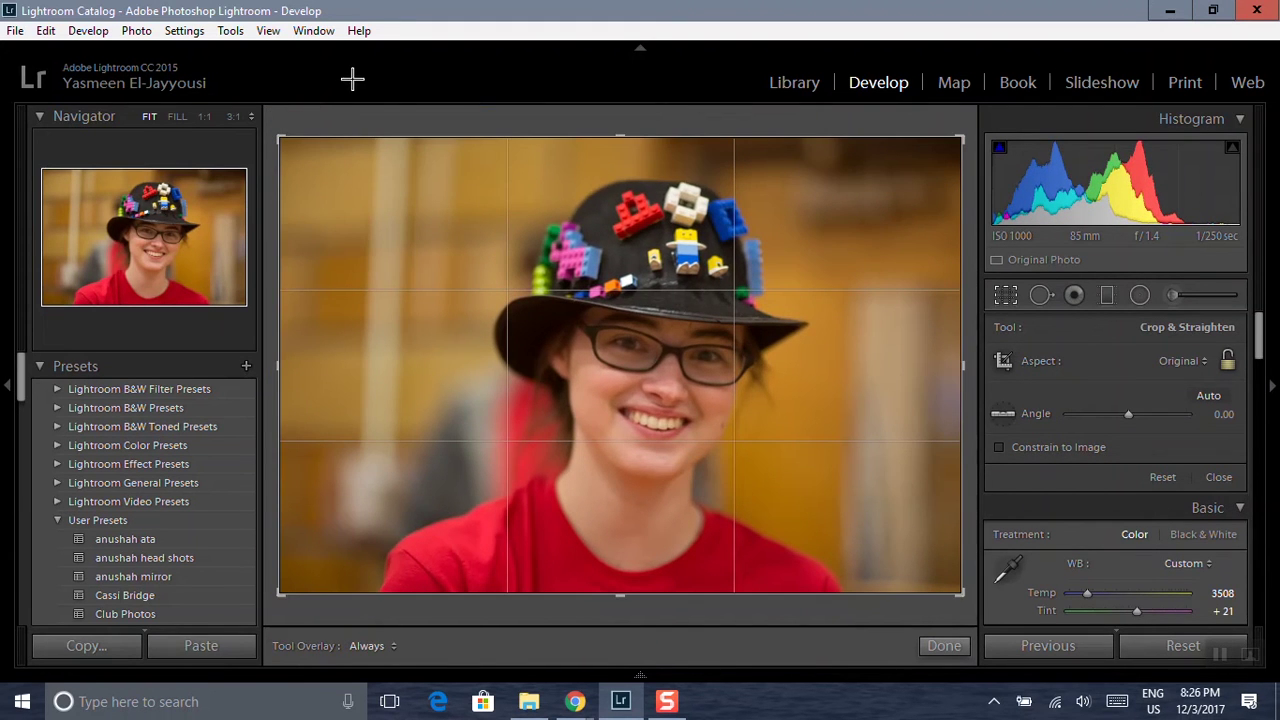
left_click(990, 294)
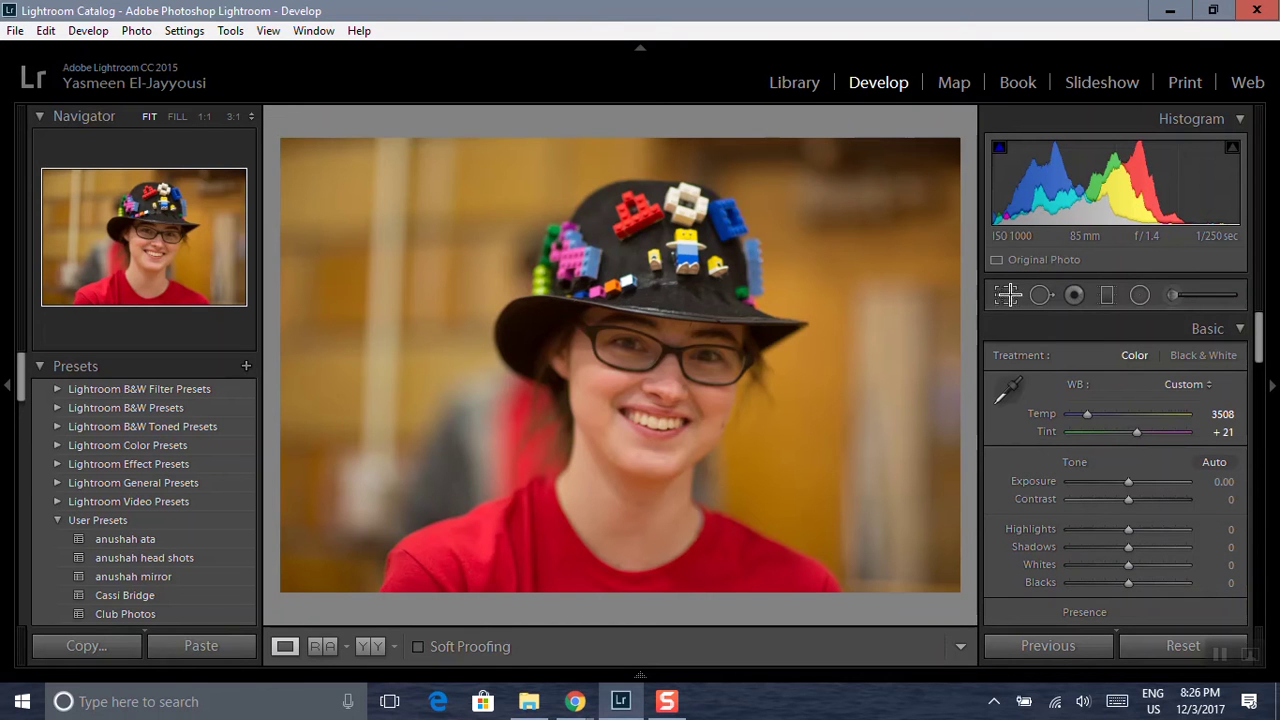
- Tighten the crop from the top-left corner and rotate the portrait to a -2.48° angle
left_click(1007, 294)
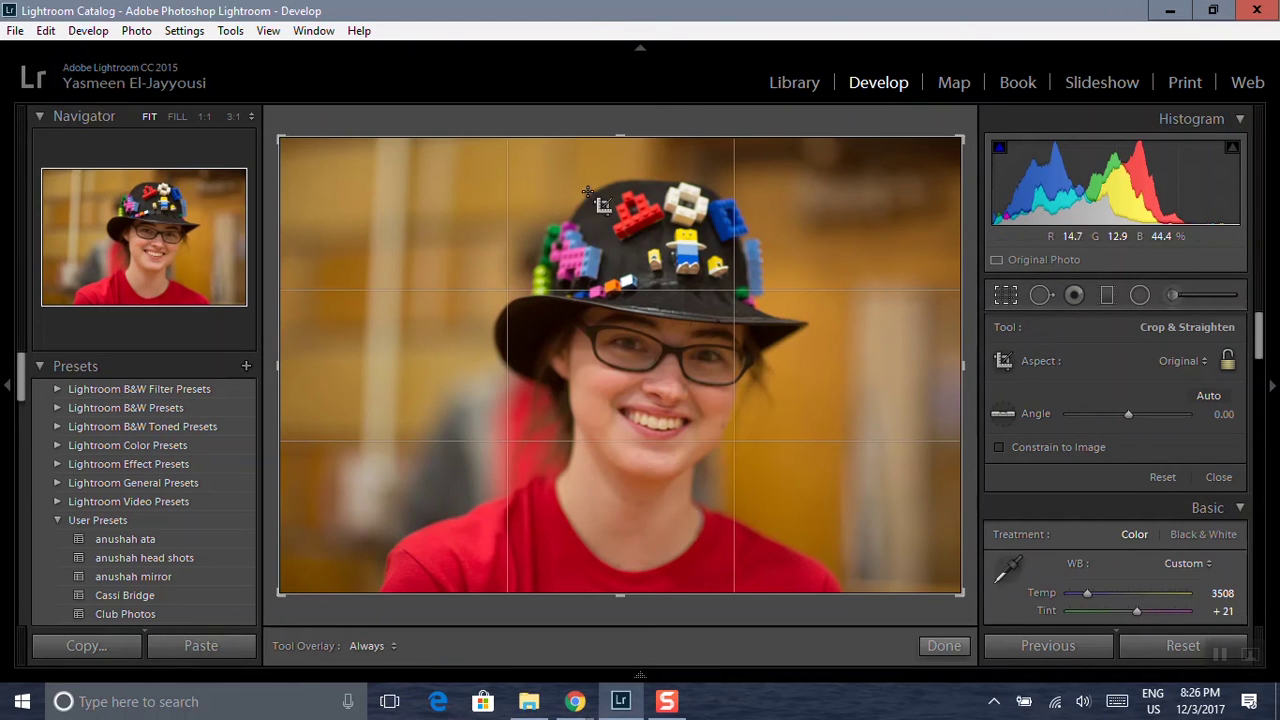
mouse_move(281, 139)
left_mouse_down()
mouse_move(302, 145)
mouse_move(266, 124)
left_mouse_up()
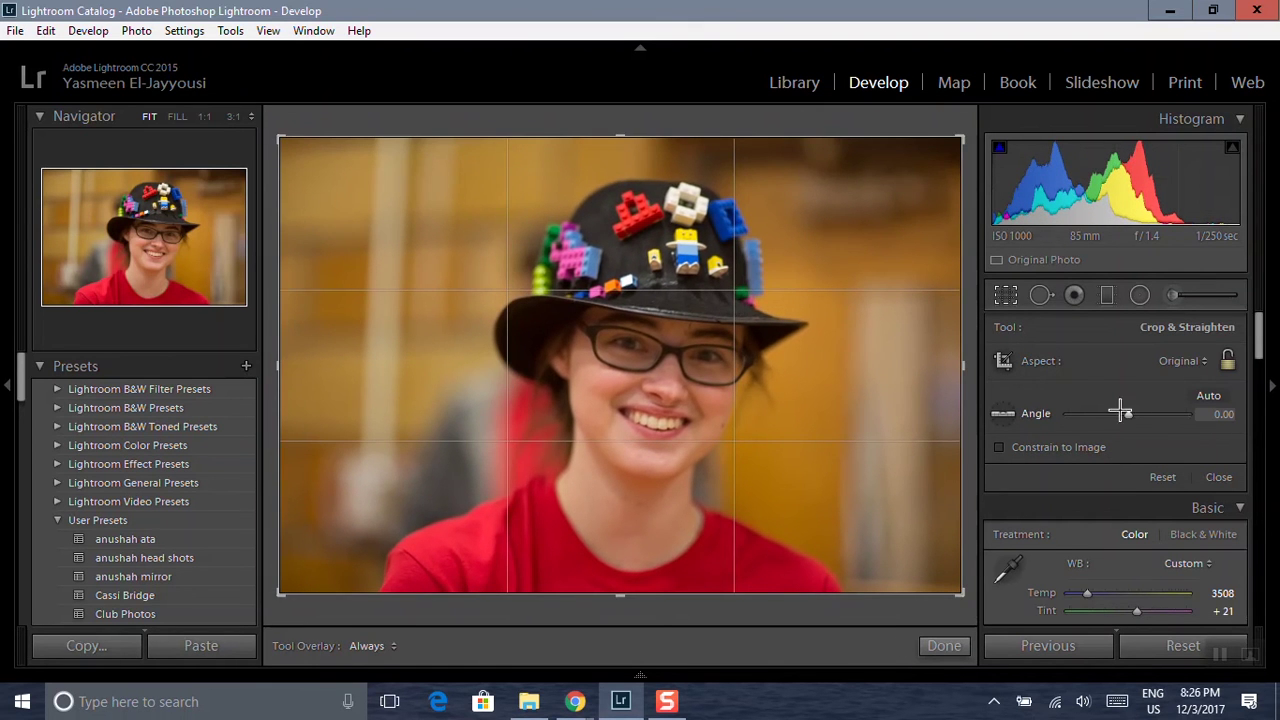
left_click_drag(1130, 420, 1125, 418)
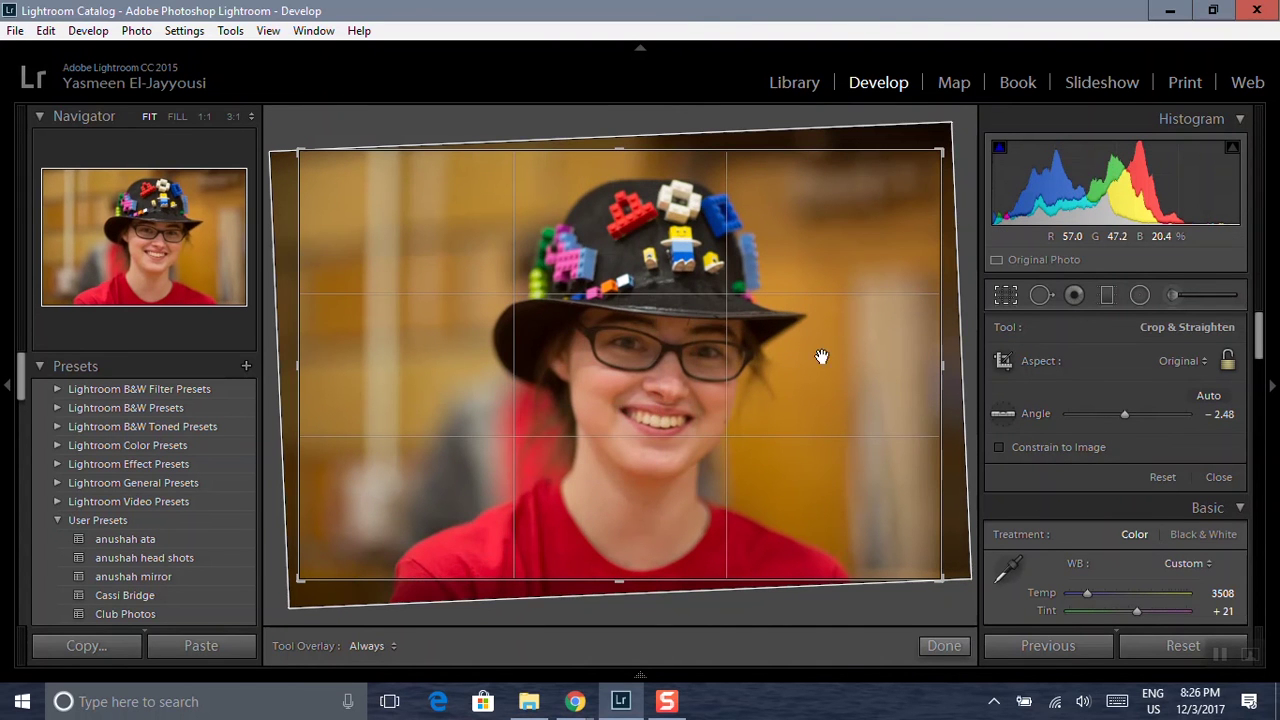
left_click(1005, 294)
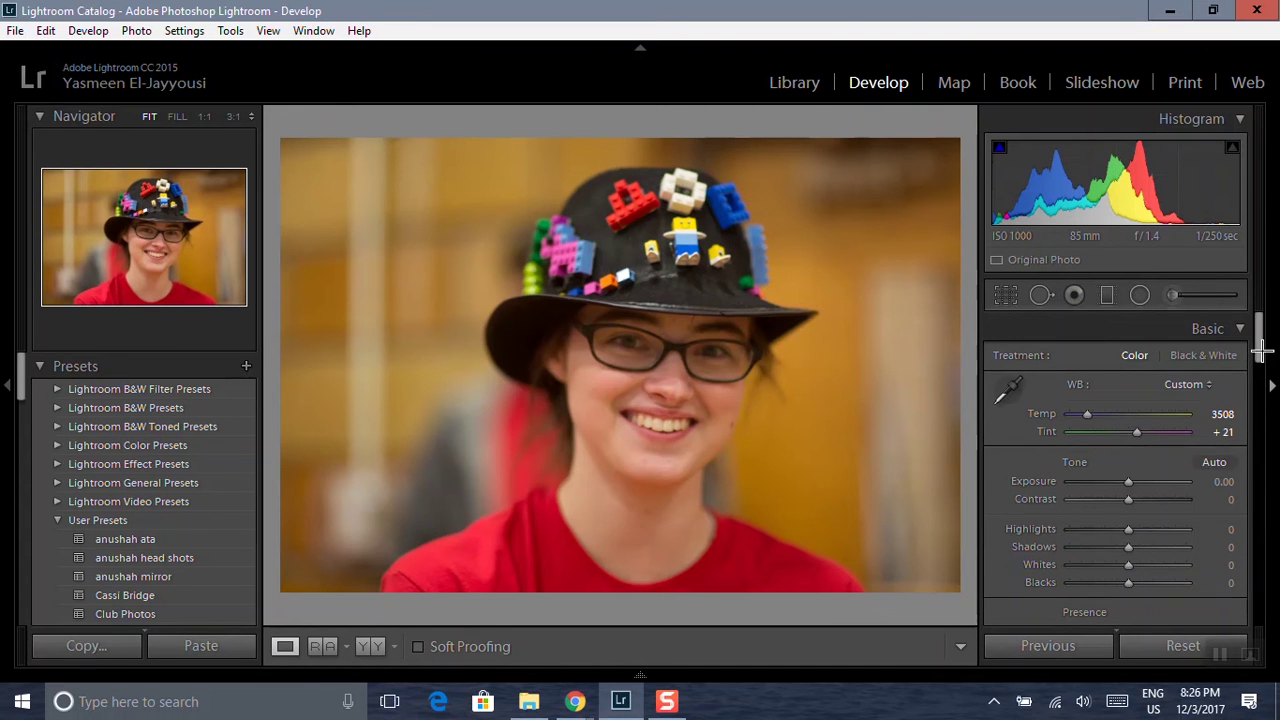
- Switch to the Library module to view the straightened, warmed portrait
mouse_move(1262, 347)
left_mouse_down()
mouse_move(1259, 368)
mouse_move(1261, 344)
left_mouse_up()
left_click(795, 83)
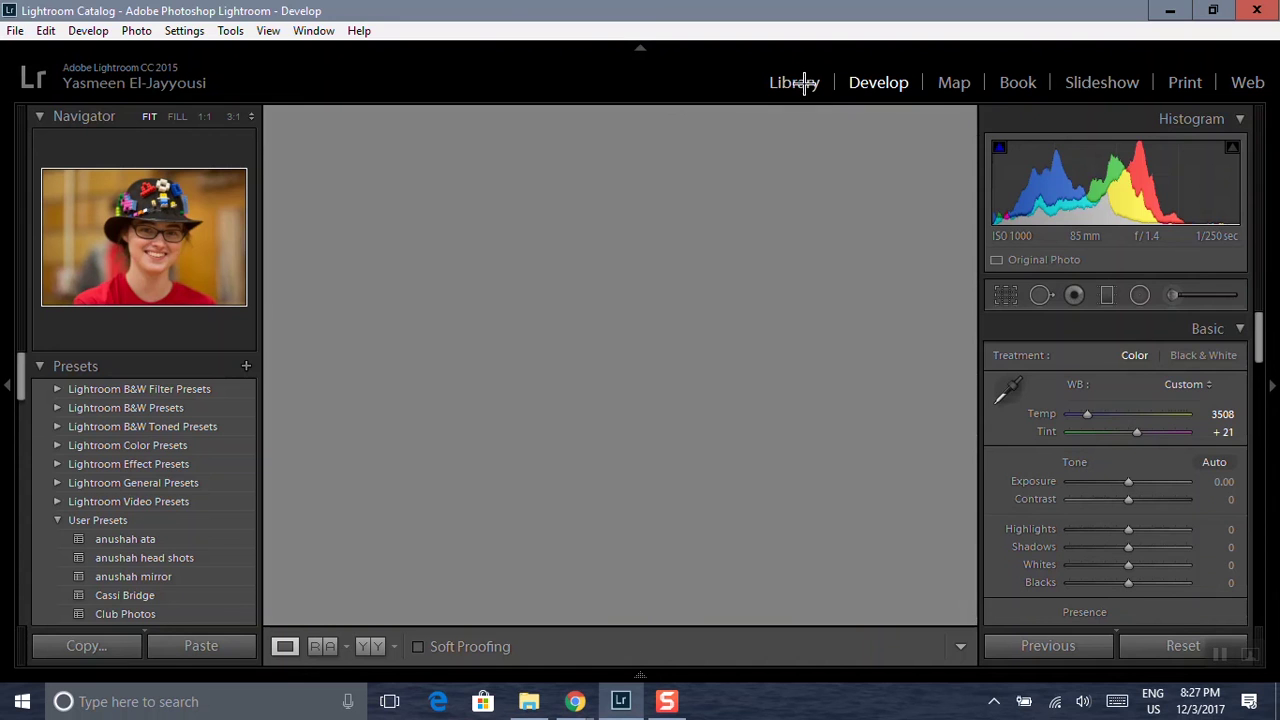